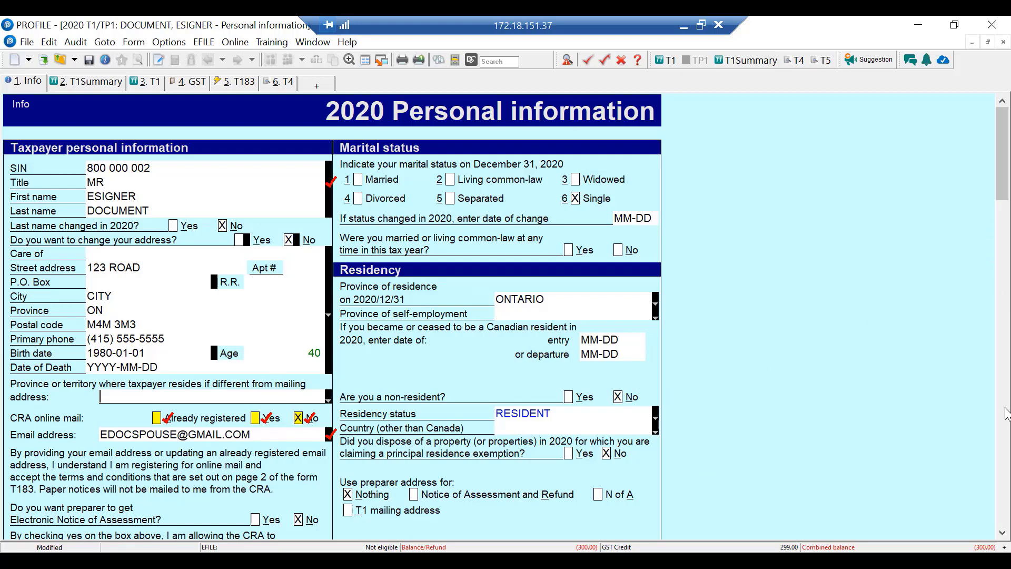
Step: Select the Yes answer for the taxpayer electronically signing the T183 in the Filing section of the Info form
{"action": "left_click", "coordinate": [1002, 532]}
{"action": "scroll", "coordinate": [1002, 532], "scroll_direction": "down", "scroll_amount": 6}
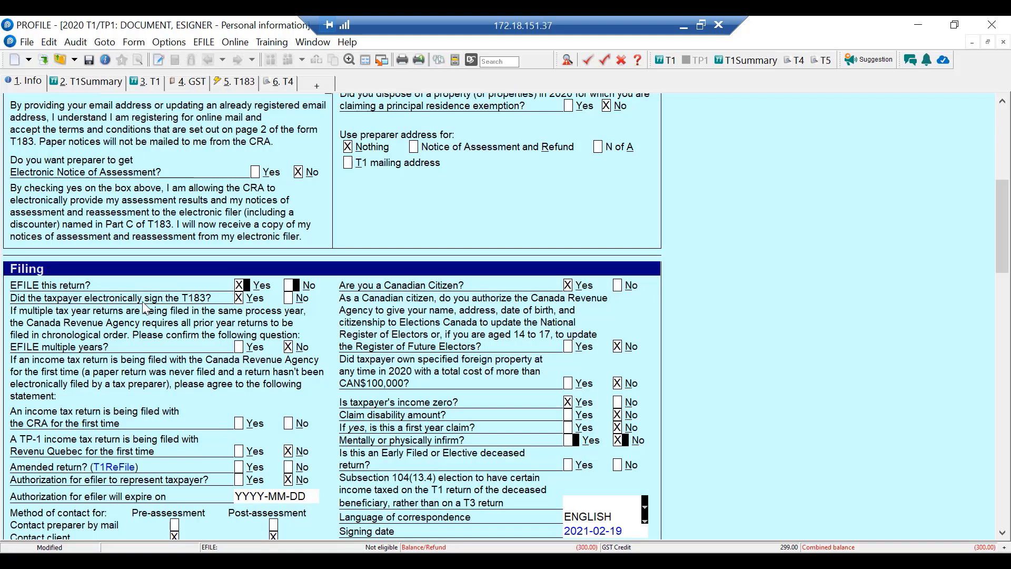
{"action": "left_click", "coordinate": [240, 298]}
Step: Open the T183 form and examine the electronic signature date and time fields in Part F
{"action": "left_click", "coordinate": [239, 85]}
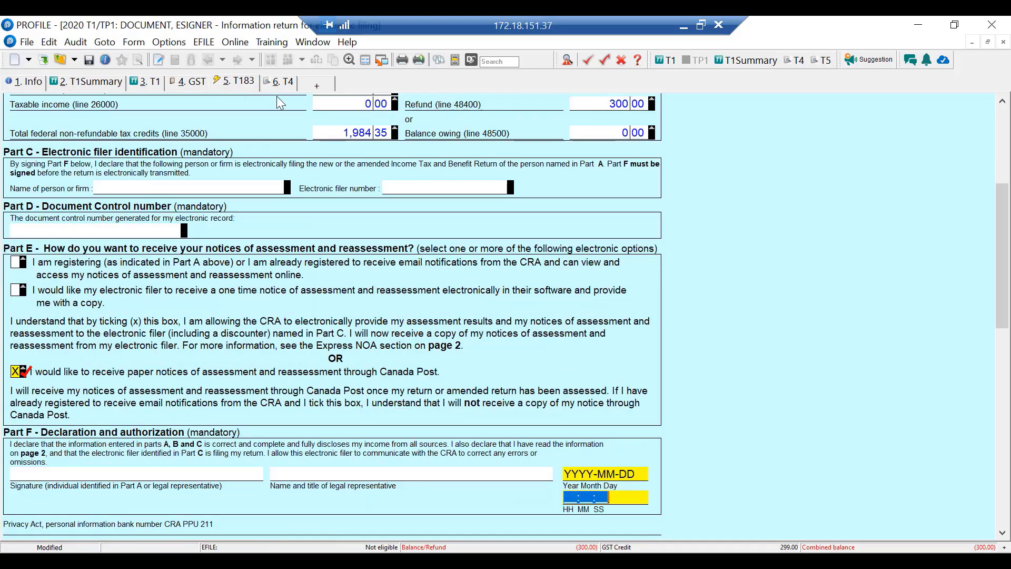
{"action": "left_click", "coordinate": [620, 474]}
{"action": "left_click", "coordinate": [620, 474]}
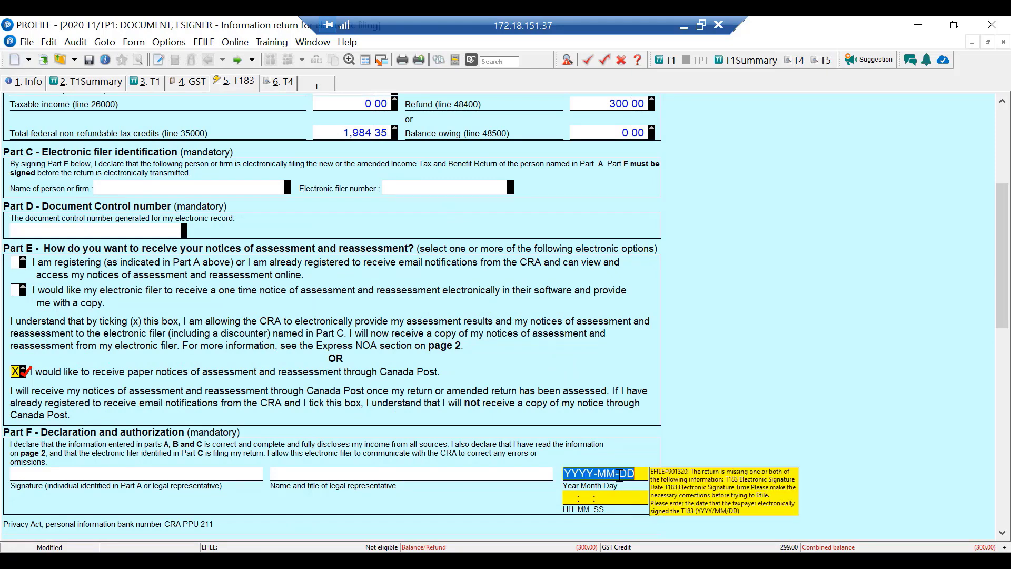
{"action": "left_click", "coordinate": [620, 474]}
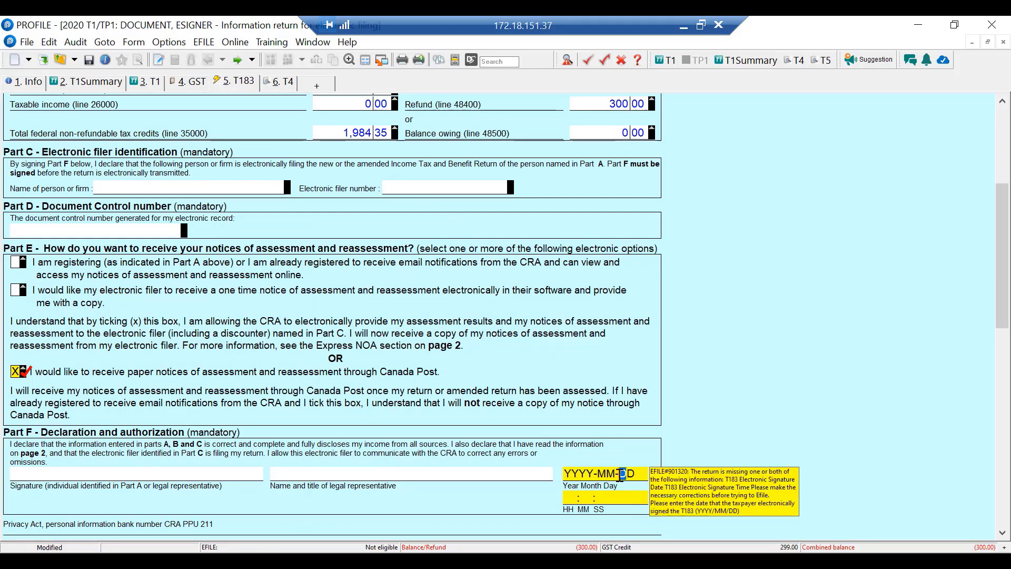
{"action": "left_click", "coordinate": [627, 496]}
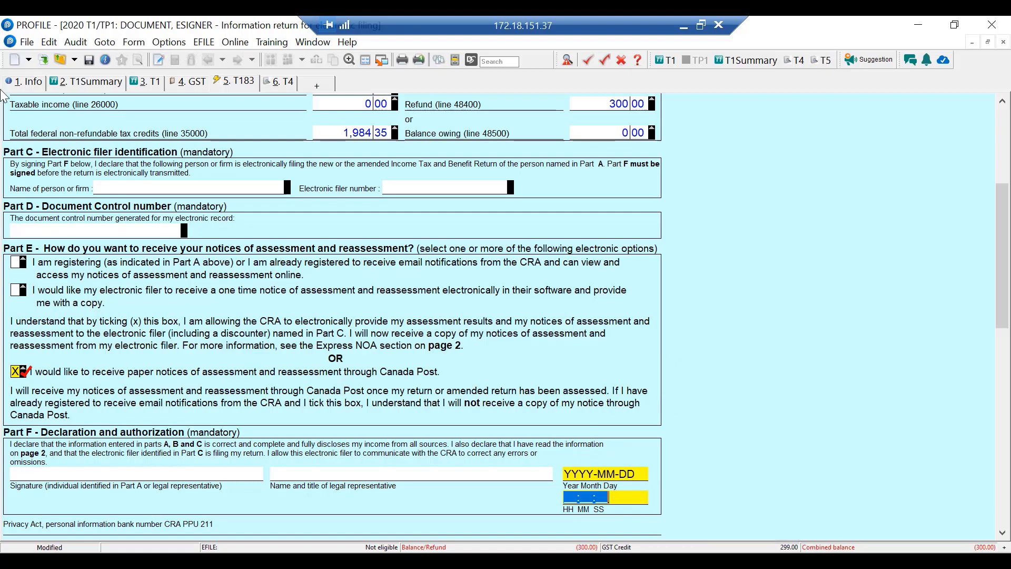
Step: Start collecting an eSignature for the return from the Info form and exclude the AuthorizeRep document from the attachments
{"action": "left_click", "coordinate": [32, 84]}
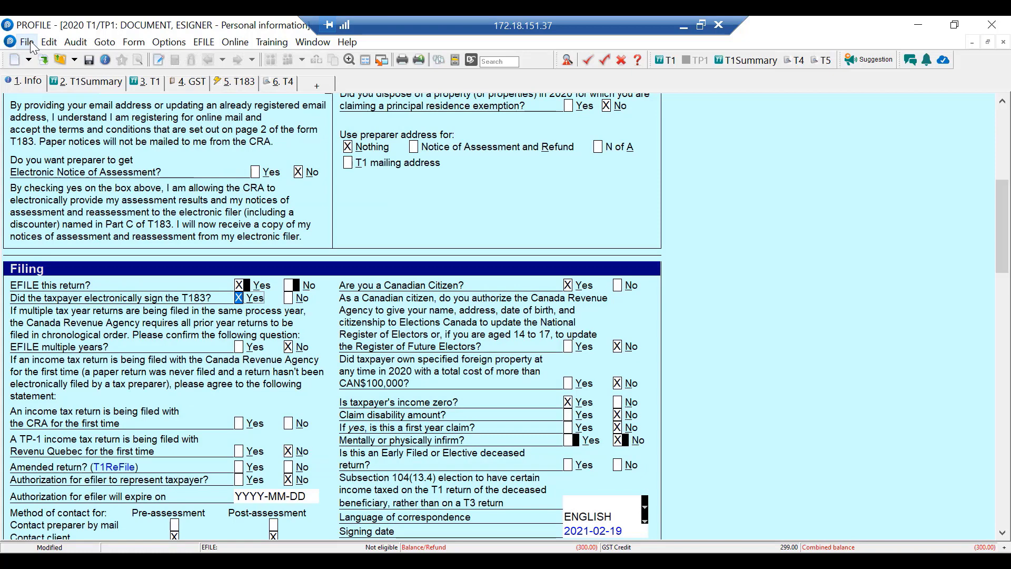
{"action": "left_click", "coordinate": [30, 45]}
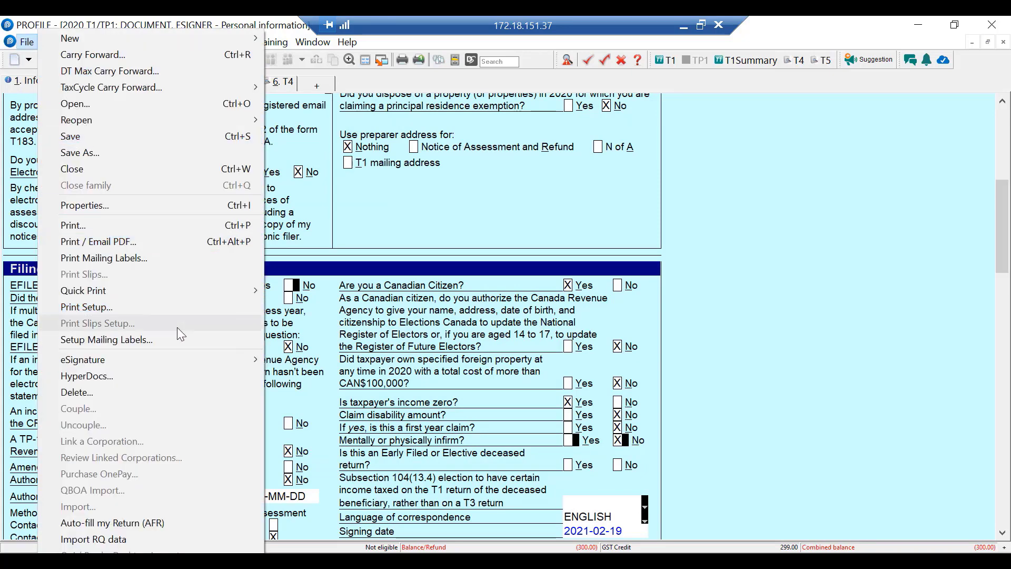
{"action": "mouse_move", "coordinate": [193, 360]}
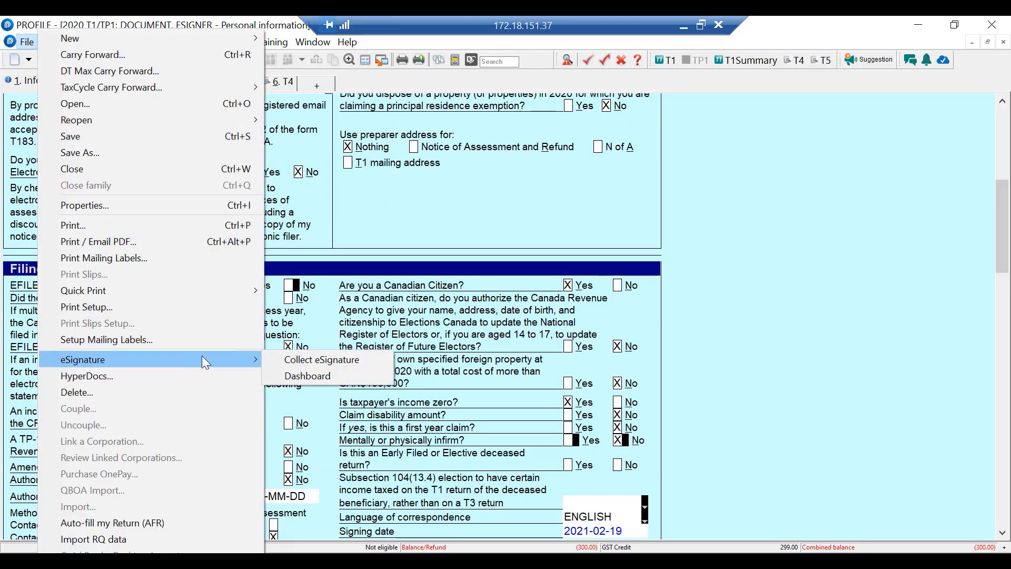
{"action": "left_click", "coordinate": [318, 363]}
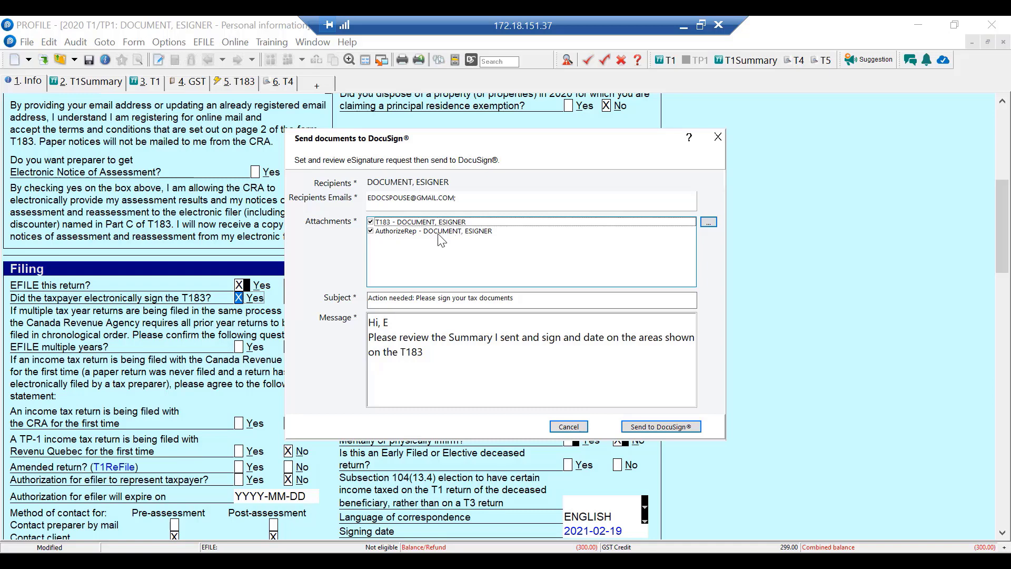
{"action": "left_click", "coordinate": [371, 231]}
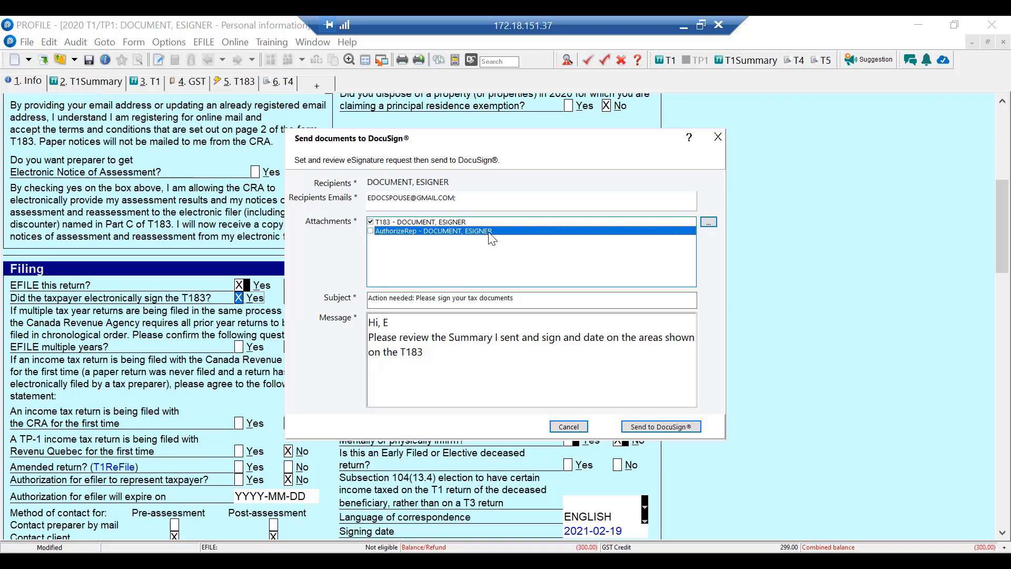
Step: Attach the taxpayer's PDF from the Documents folder My ProFile Data\2020T1 to the eSignature request
{"action": "left_click", "coordinate": [712, 223]}
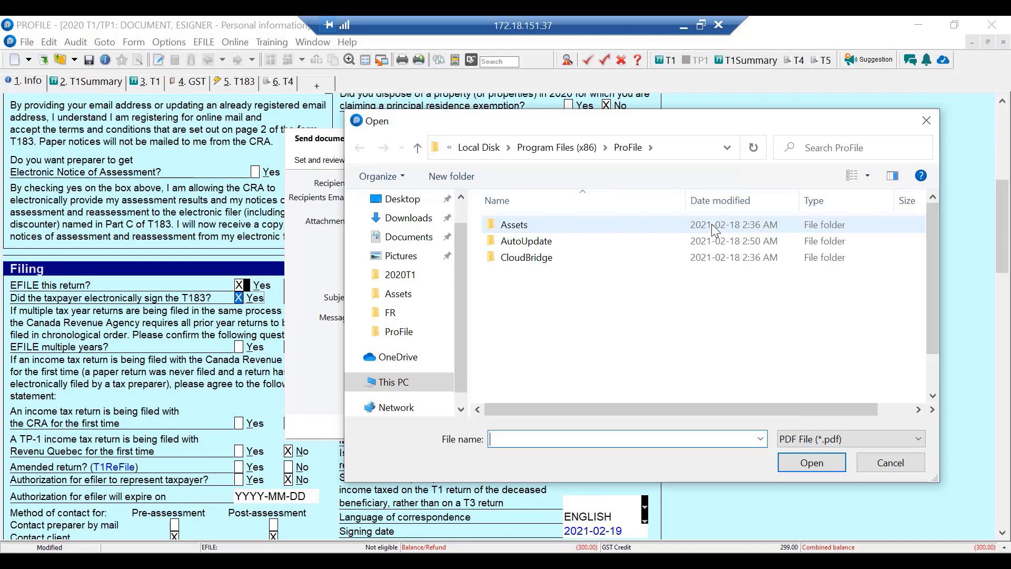
{"action": "left_click", "coordinate": [415, 239]}
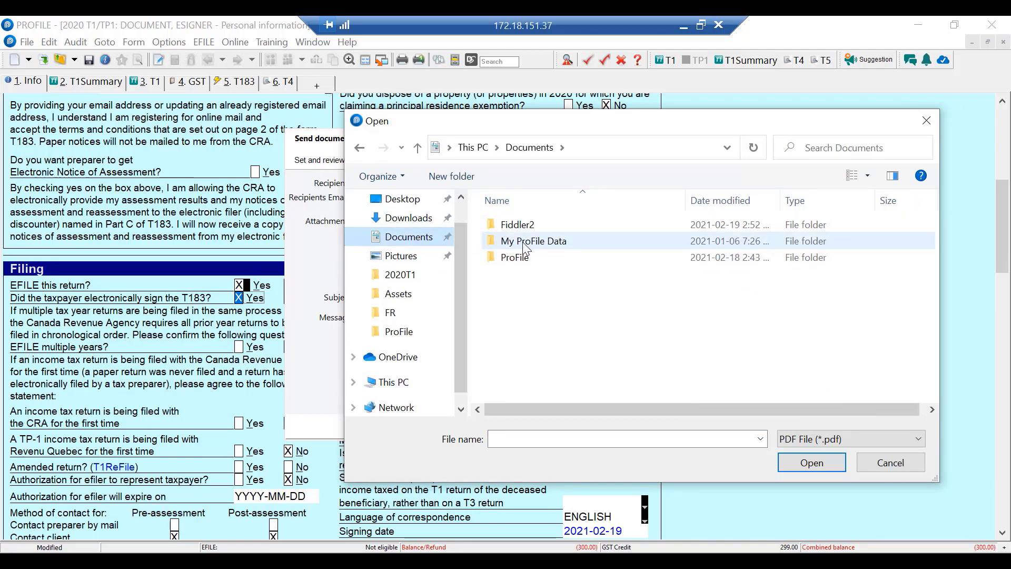
{"action": "double_click", "coordinate": [533, 241]}
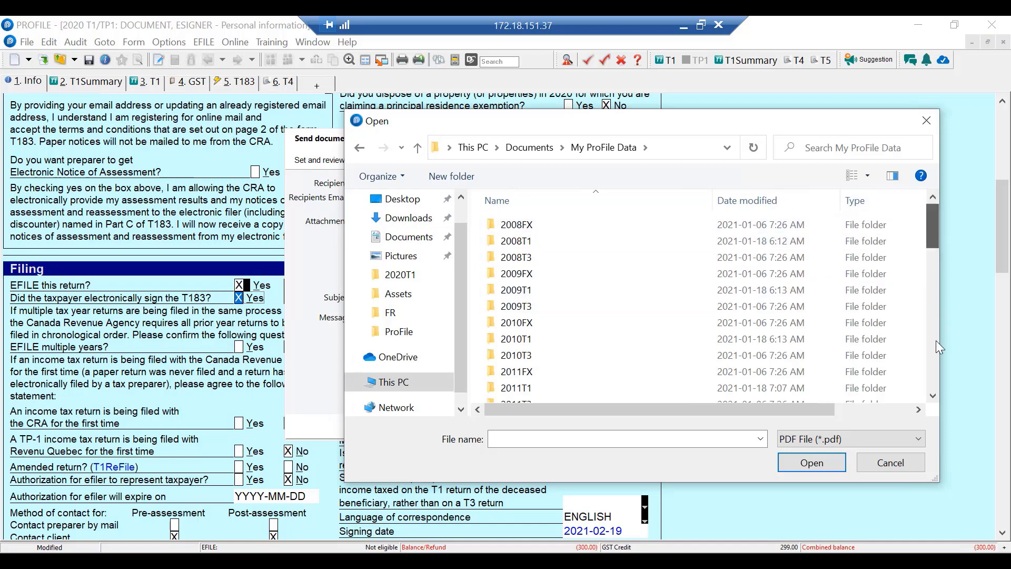
{"action": "left_click", "coordinate": [936, 377]}
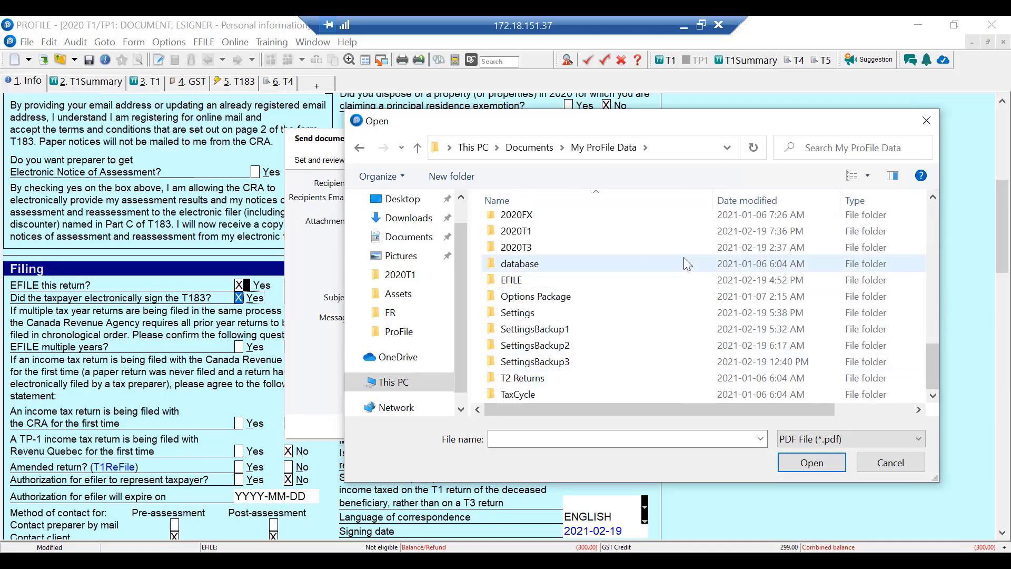
{"action": "double_click", "coordinate": [576, 225]}
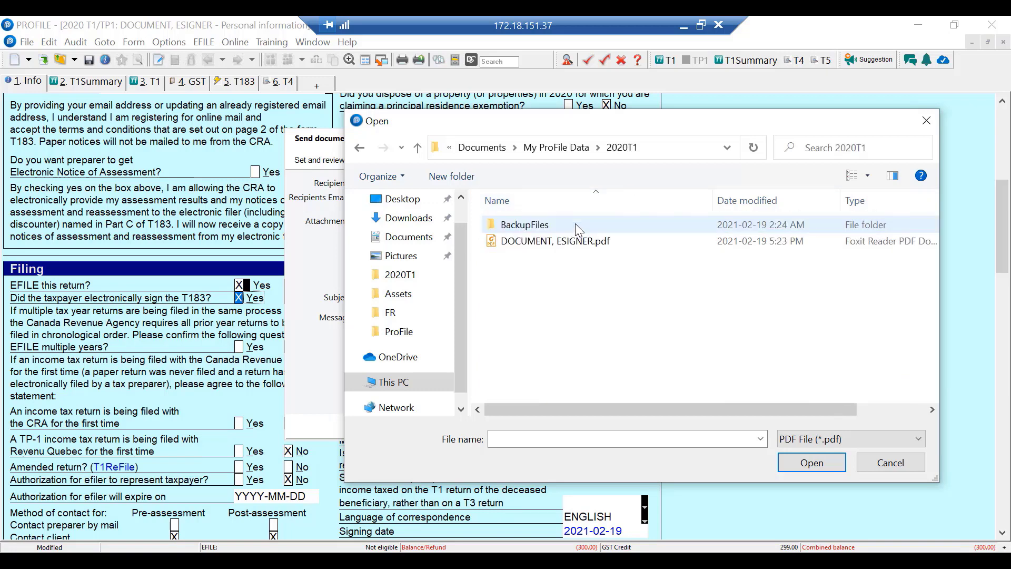
{"action": "double_click", "coordinate": [551, 243]}
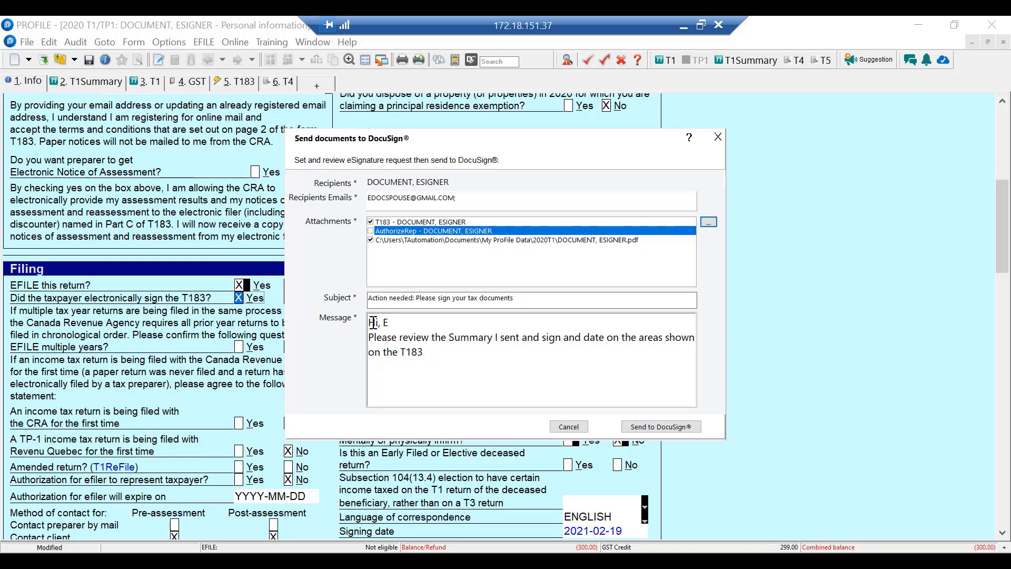
Step: Review the message text of the eSignature request and send the documents to DocuSign
{"action": "left_click_drag", "start_coordinate": [373, 322], "coordinate": [544, 360]}
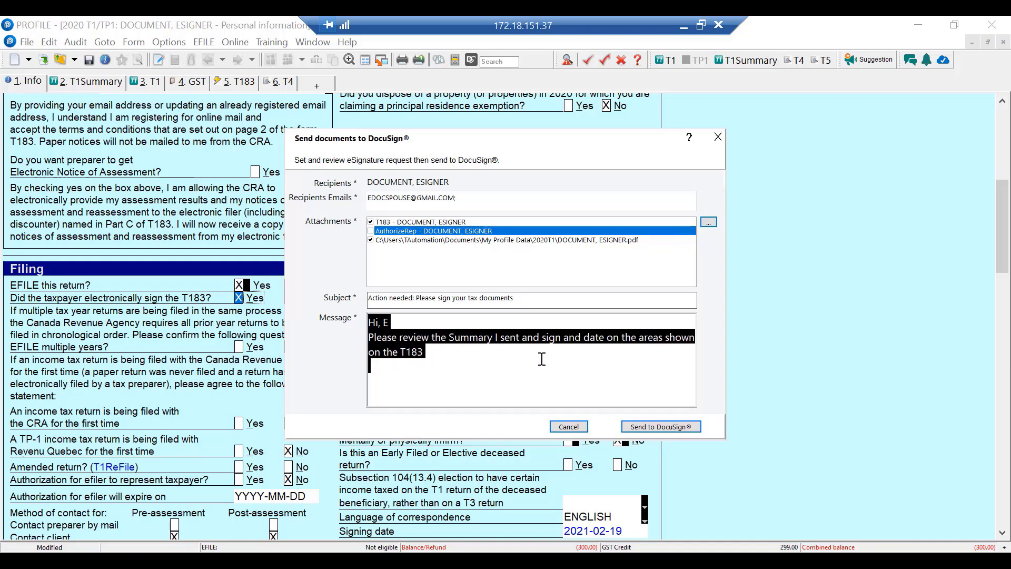
{"action": "left_click", "coordinate": [491, 322]}
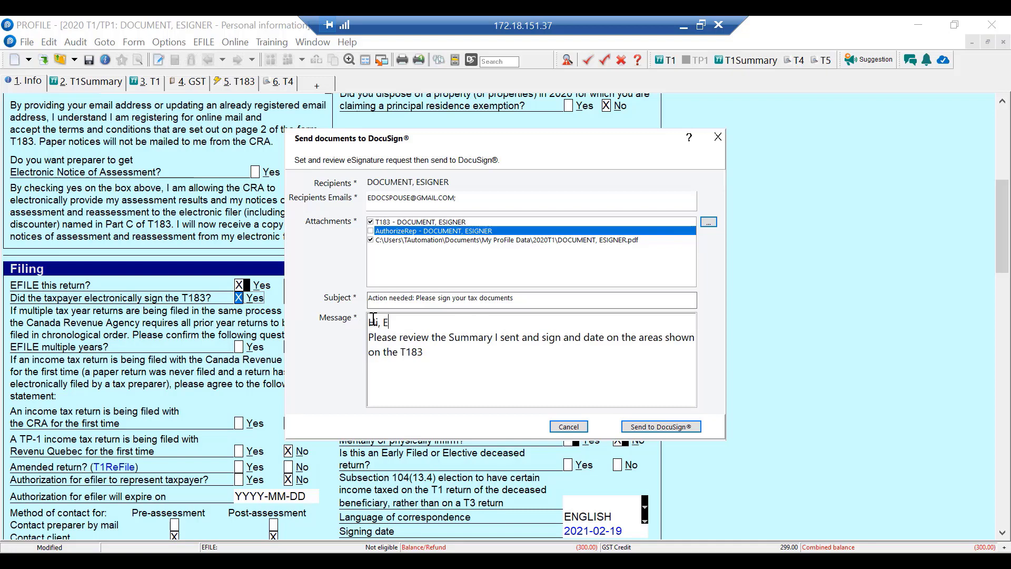
{"action": "left_click_drag", "start_coordinate": [373, 320], "coordinate": [442, 349]}
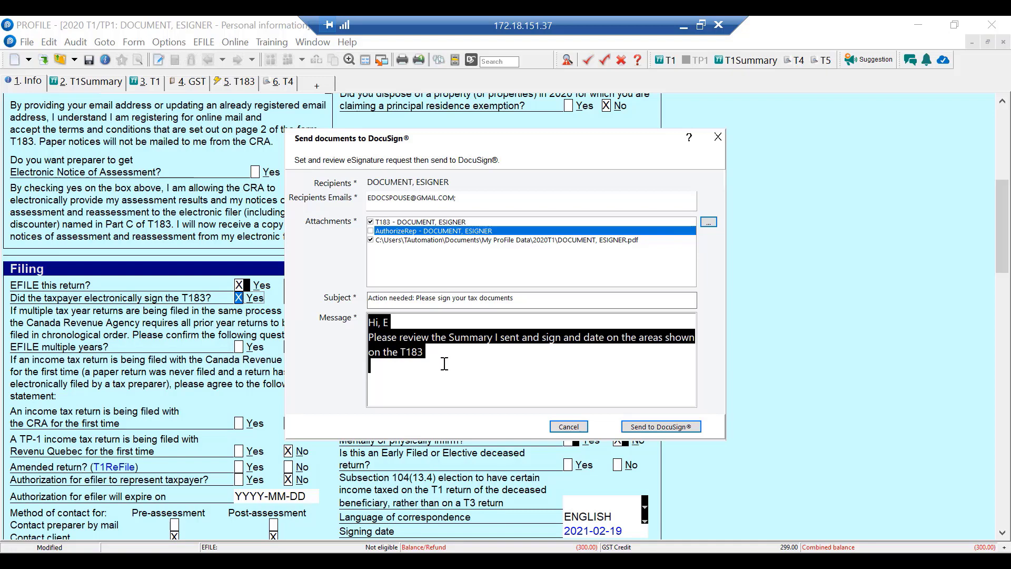
{"action": "left_click", "coordinate": [444, 363]}
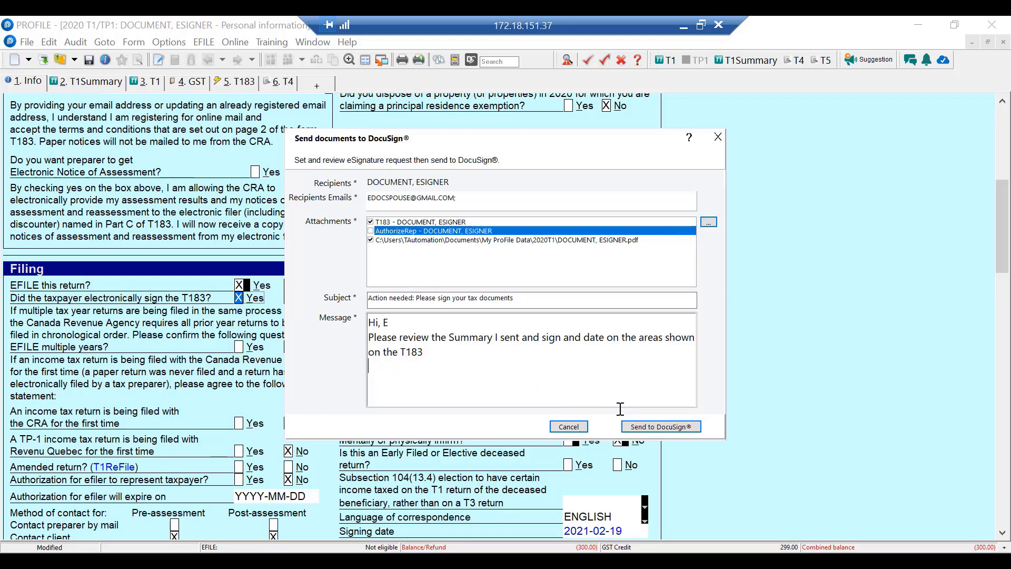
{"action": "left_click", "coordinate": [655, 428]}
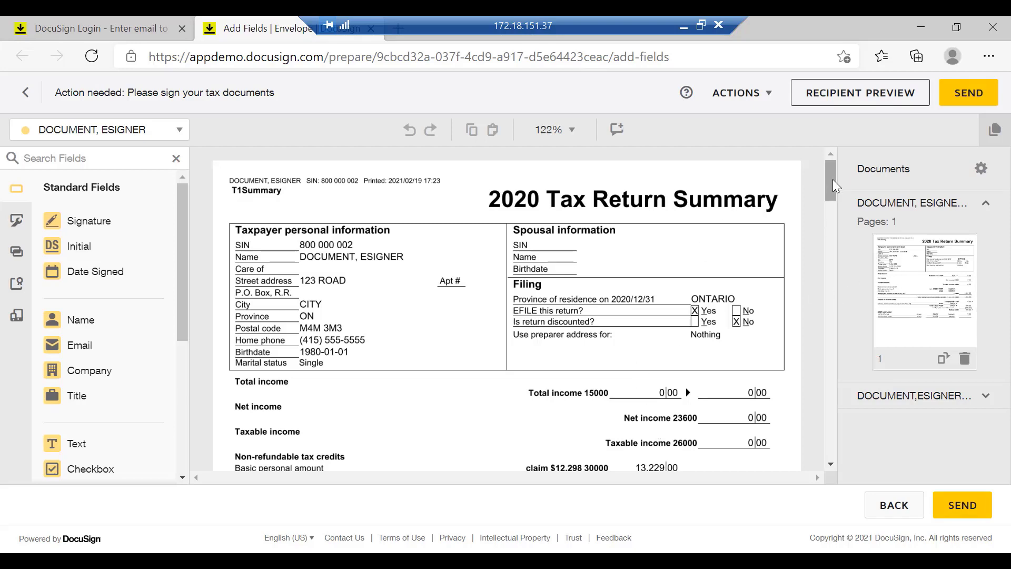
Step: Place an Initial field below the 2021 Estimated monthly amount on the Tax Return Summary
{"action": "left_click_drag", "start_coordinate": [831, 190], "coordinate": [830, 229]}
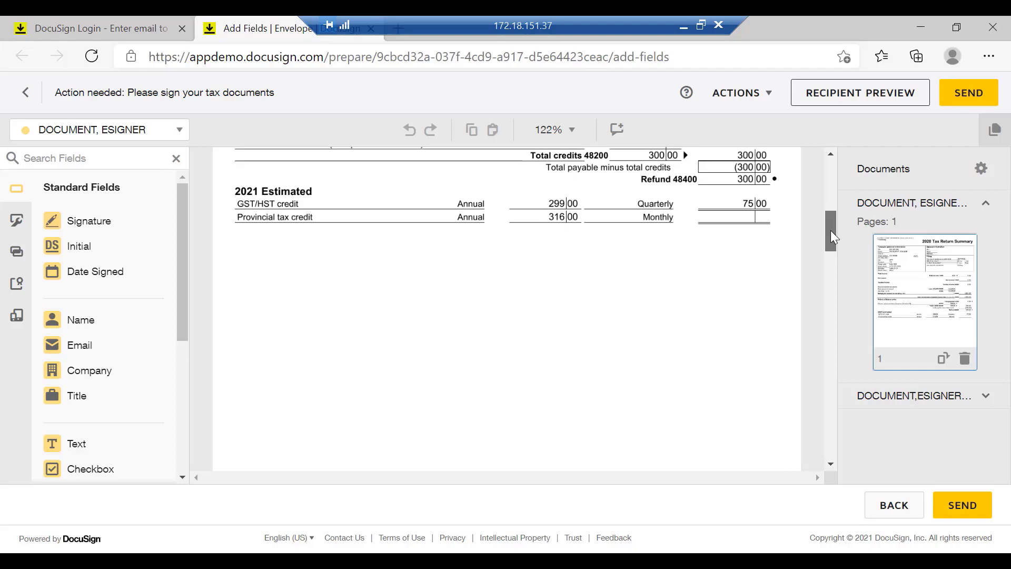
{"action": "left_click_drag", "start_coordinate": [74, 249], "coordinate": [733, 228]}
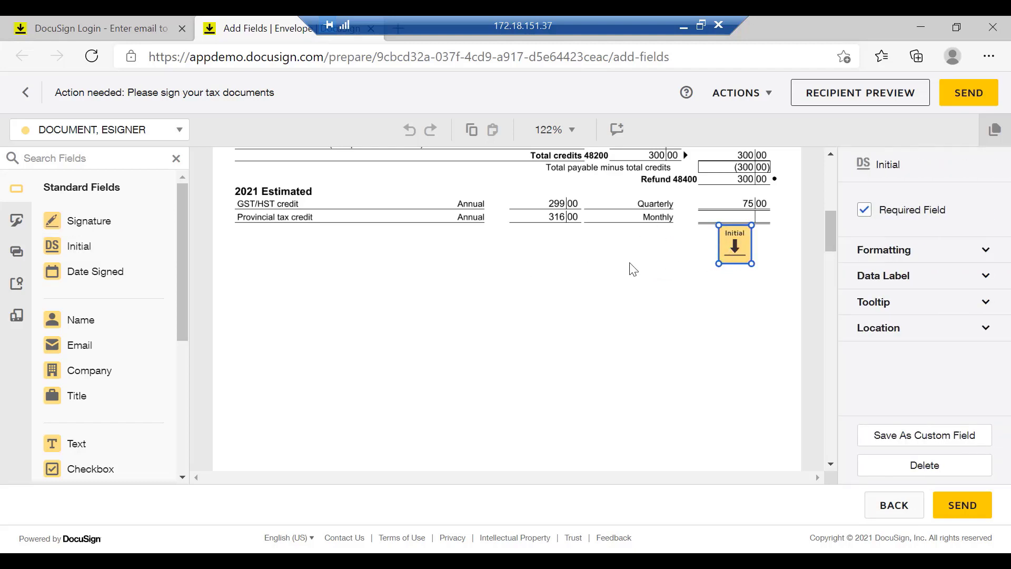
Step: Place a Signature field above the Part F signature line of the T183 and a Date Signed field beside the date area
{"action": "scroll", "coordinate": [829, 466], "scroll_direction": "down", "scroll_amount": 15}
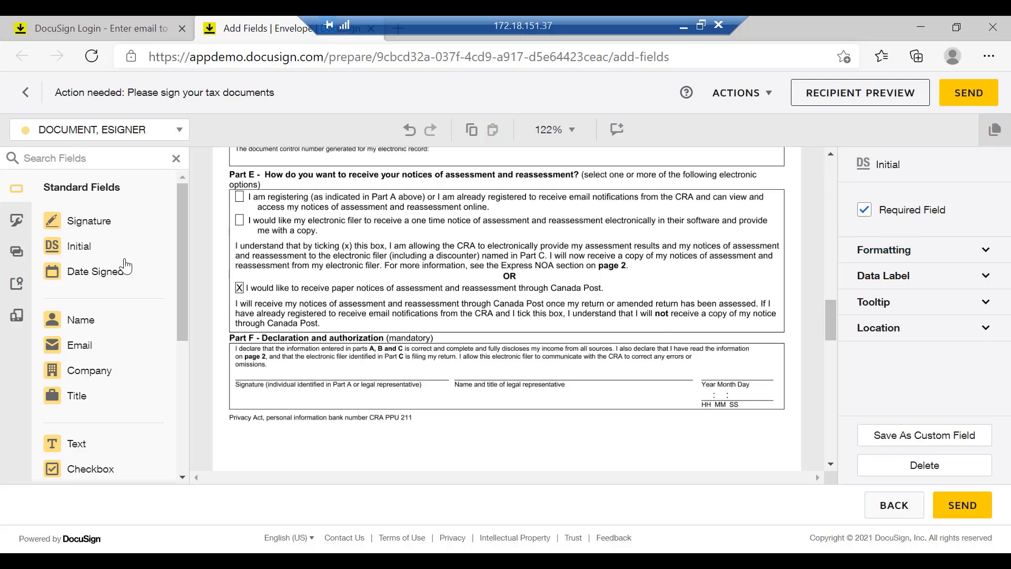
{"action": "left_click", "coordinate": [78, 227]}
{"action": "mouse_move", "coordinate": [79, 227]}
{"action": "left_mouse_down"}
{"action": "mouse_move", "coordinate": [213, 318]}
{"action": "mouse_move", "coordinate": [301, 396]}
{"action": "mouse_move", "coordinate": [302, 354]}
{"action": "left_mouse_up"}
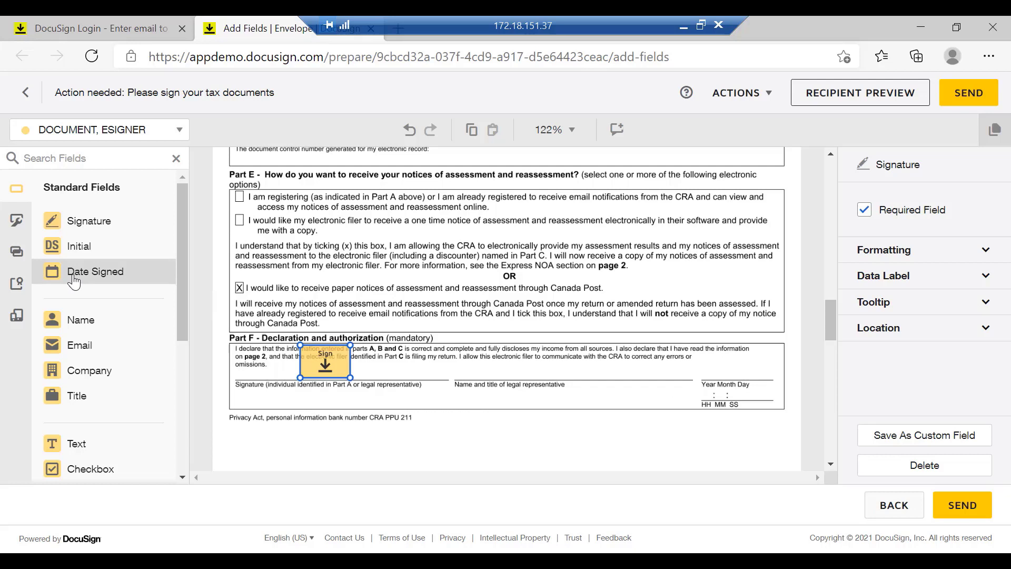
{"action": "left_click_drag", "start_coordinate": [67, 281], "coordinate": [639, 369]}
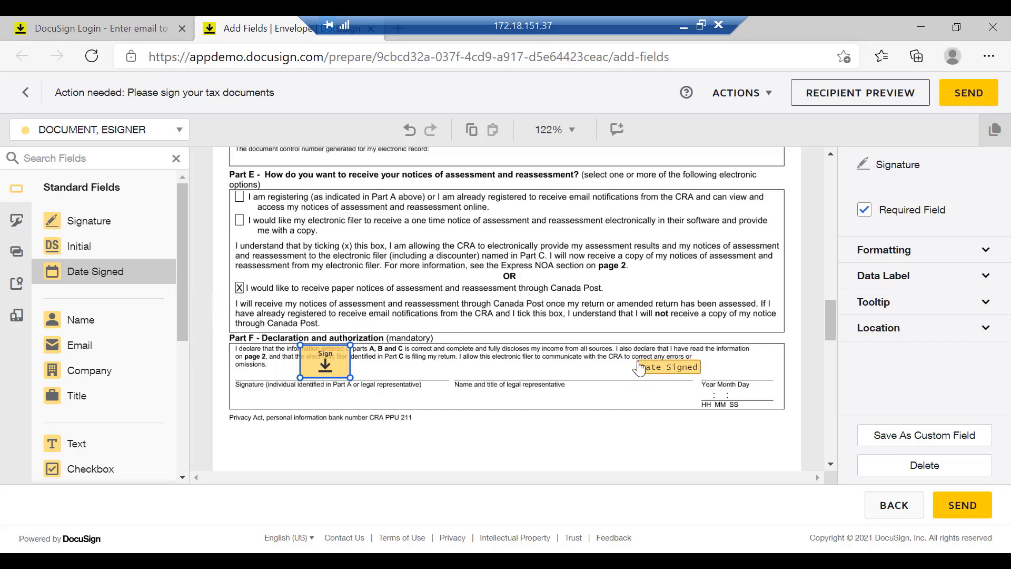
{"action": "left_click_drag", "start_coordinate": [639, 367], "coordinate": [635, 368]}
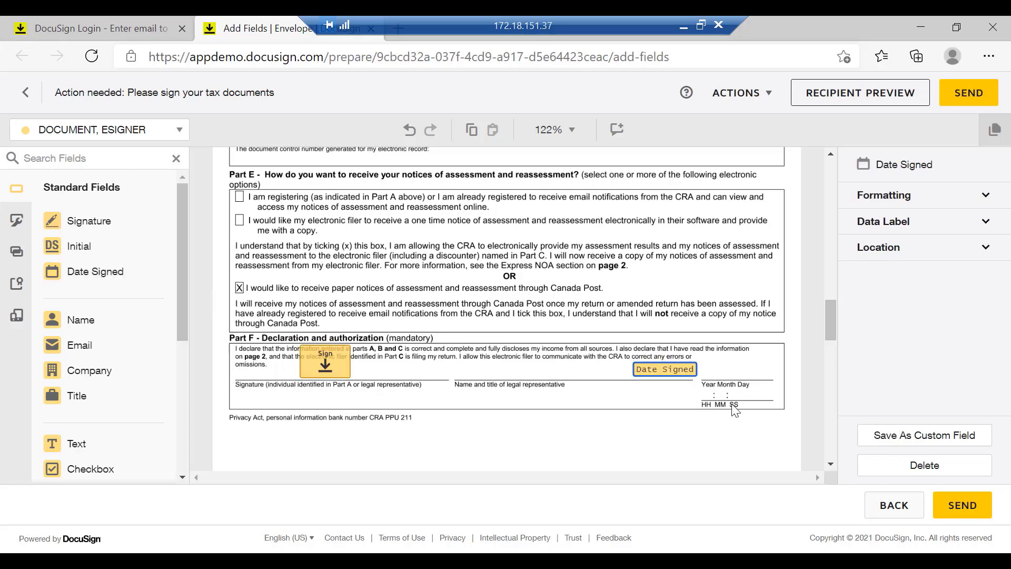
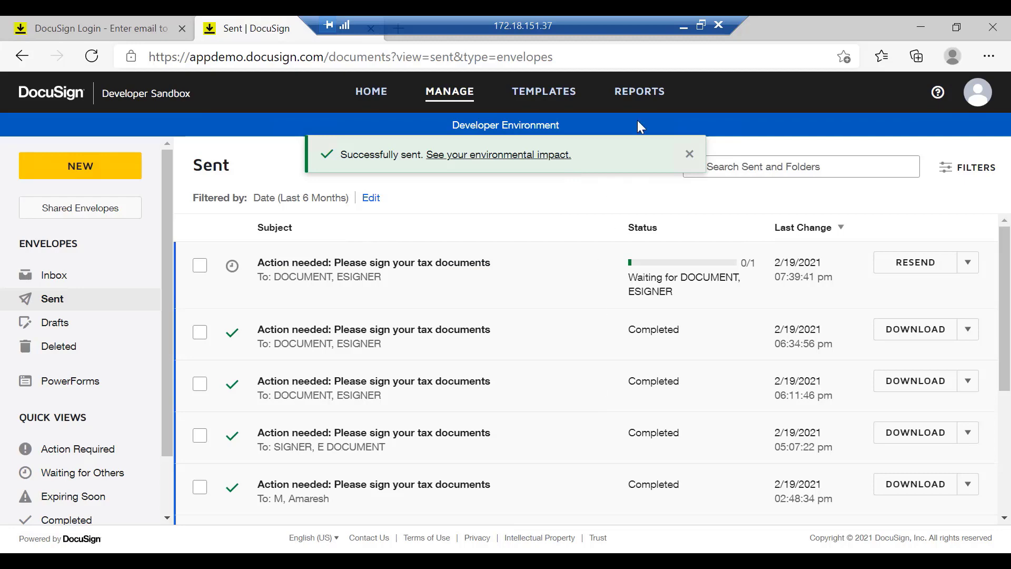
Step: Switch to the recipient's Gmail inbox and open the email "Action needed: Please sign your tax documents"
{"action": "left_click", "coordinate": [700, 25]}
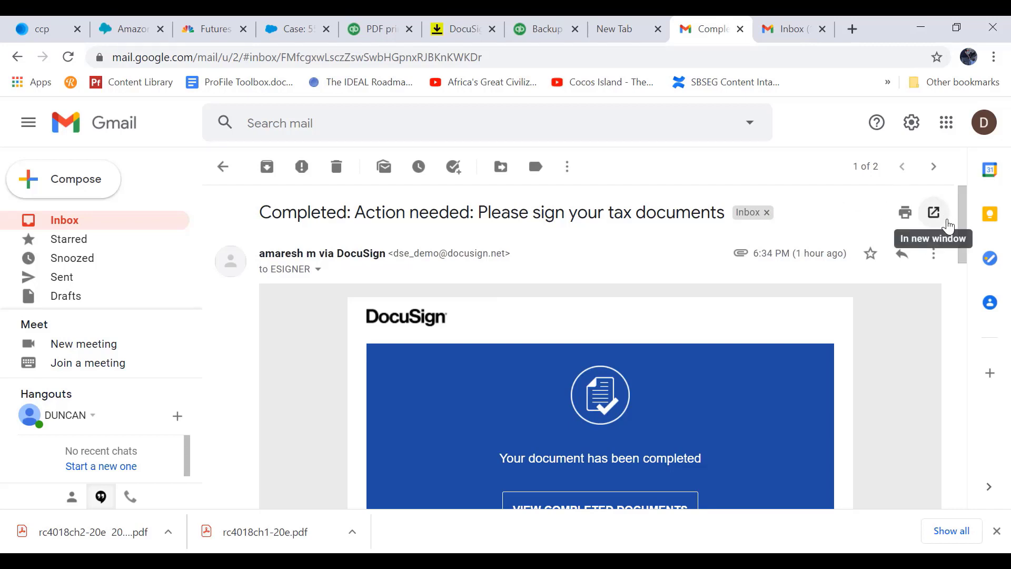
{"action": "left_click", "coordinate": [791, 33]}
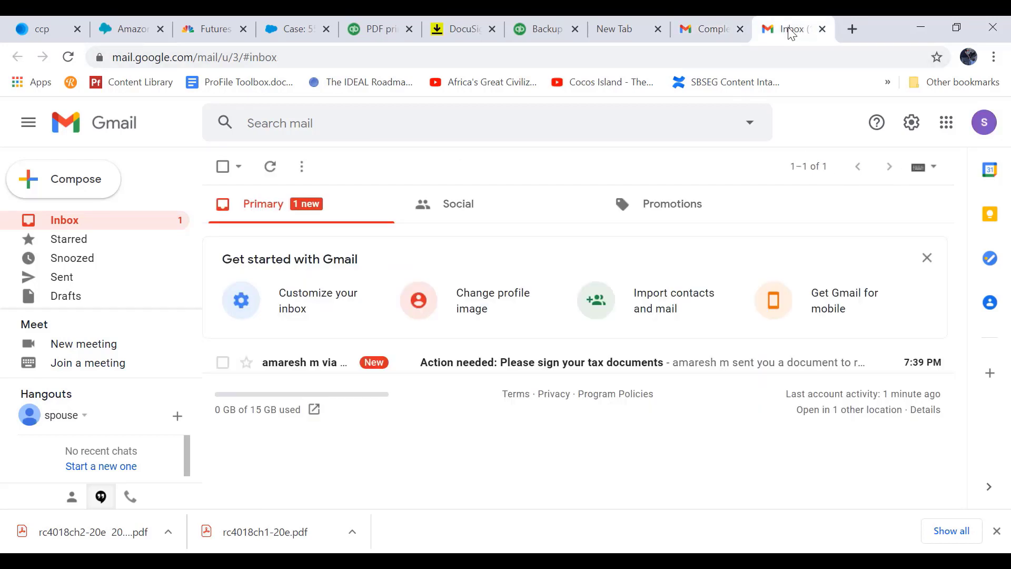
{"action": "left_click", "coordinate": [511, 367]}
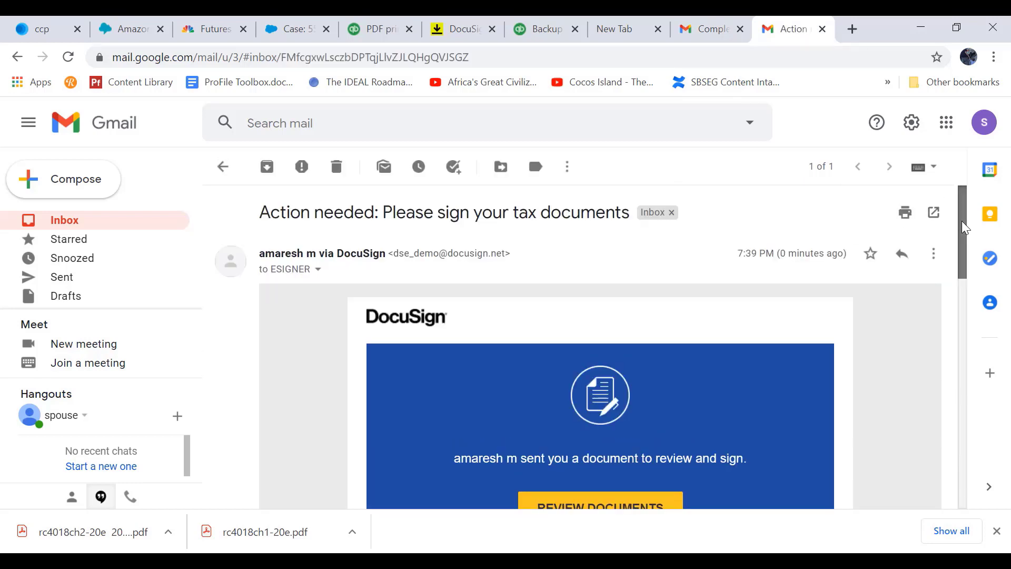
Step: Open the emailed documents for review in DocuSign, agree to use electronic records and signatures, and continue to the documents
{"action": "left_click_drag", "start_coordinate": [961, 222], "coordinate": [961, 259]}
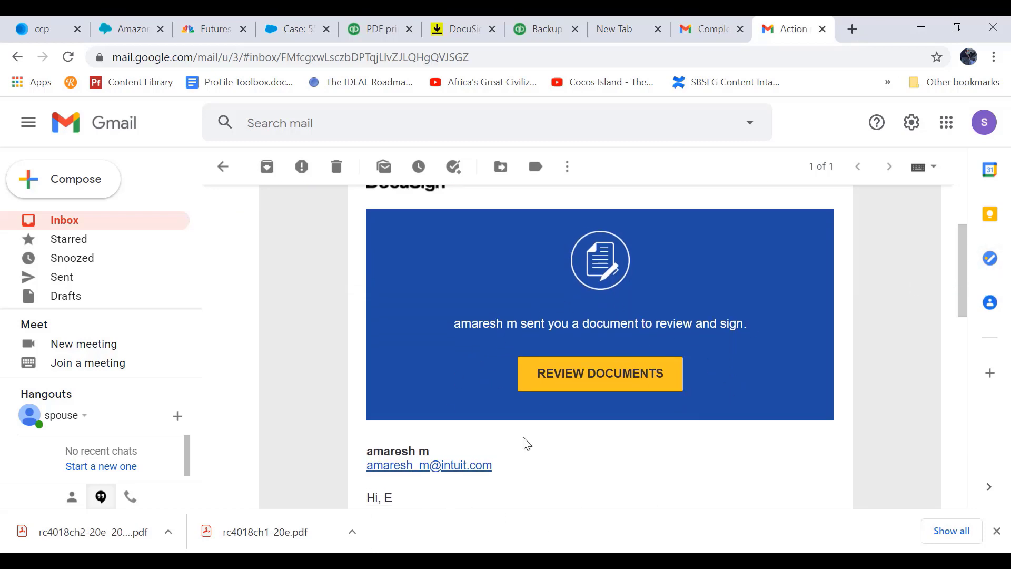
{"action": "left_click", "coordinate": [591, 386]}
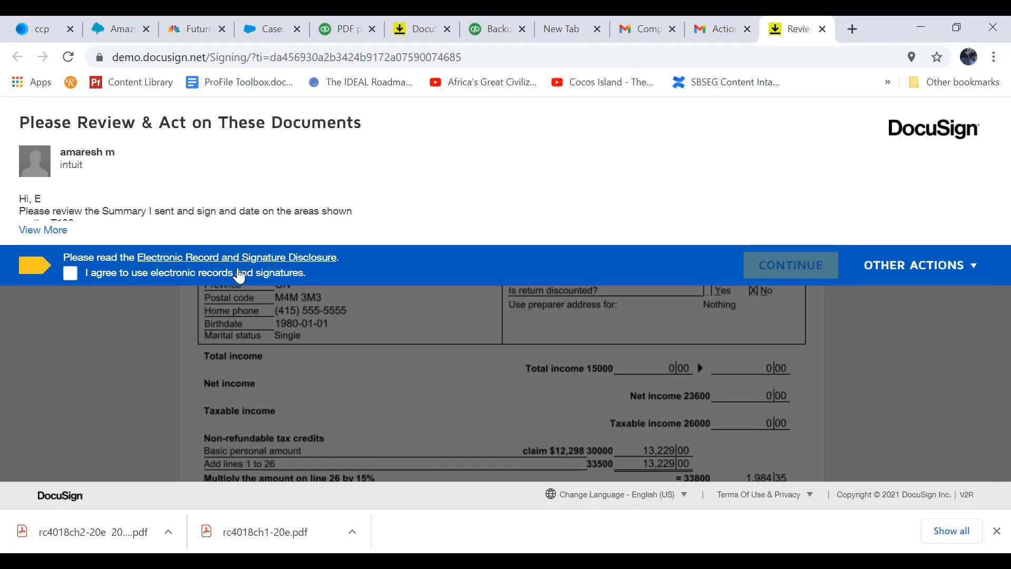
{"action": "left_click", "coordinate": [71, 273]}
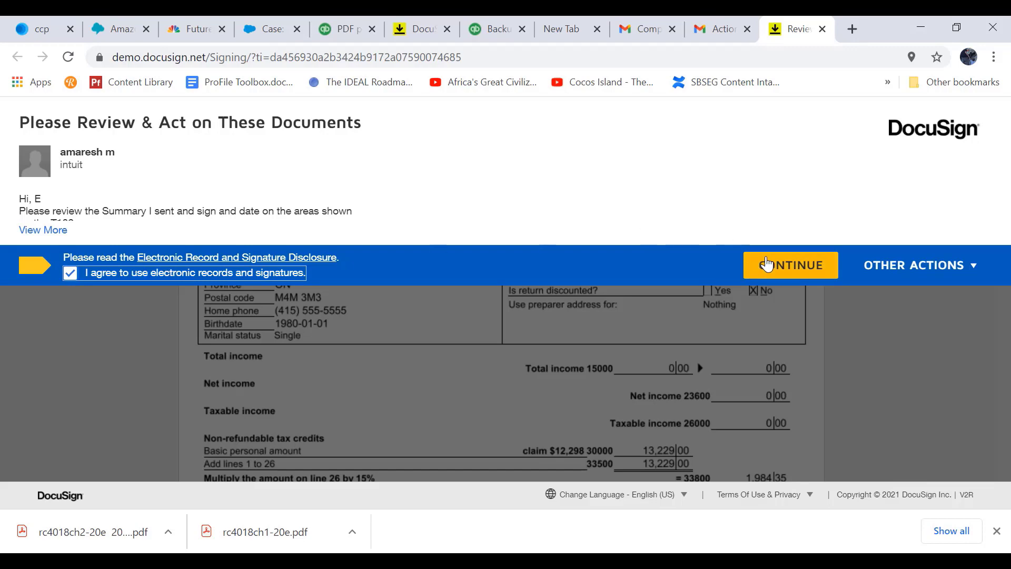
{"action": "left_click", "coordinate": [793, 266]}
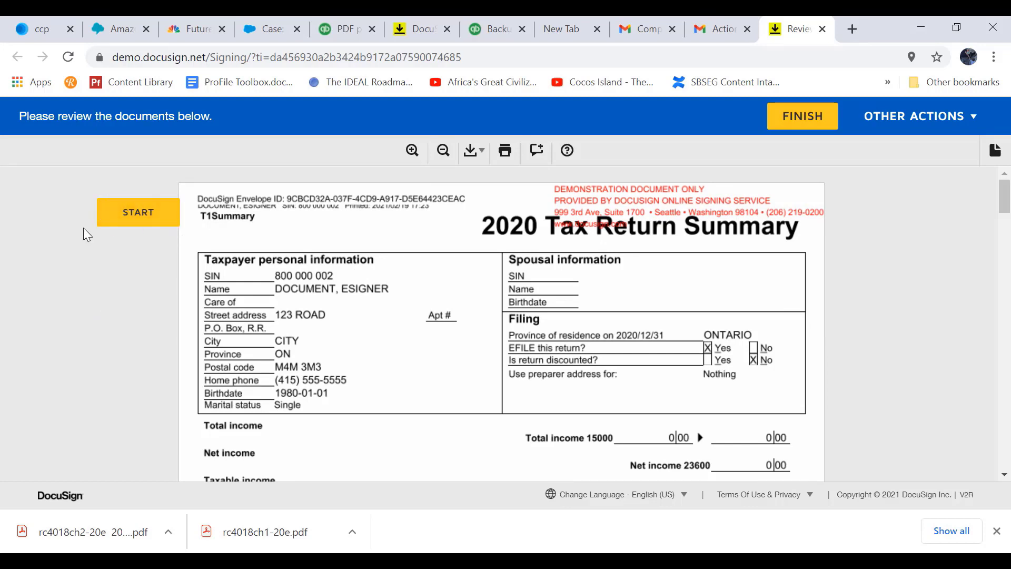
Step: Adopt the initials in the preset style and apply them to the Initial field on the Tax Return Summary
{"action": "left_click", "coordinate": [137, 223]}
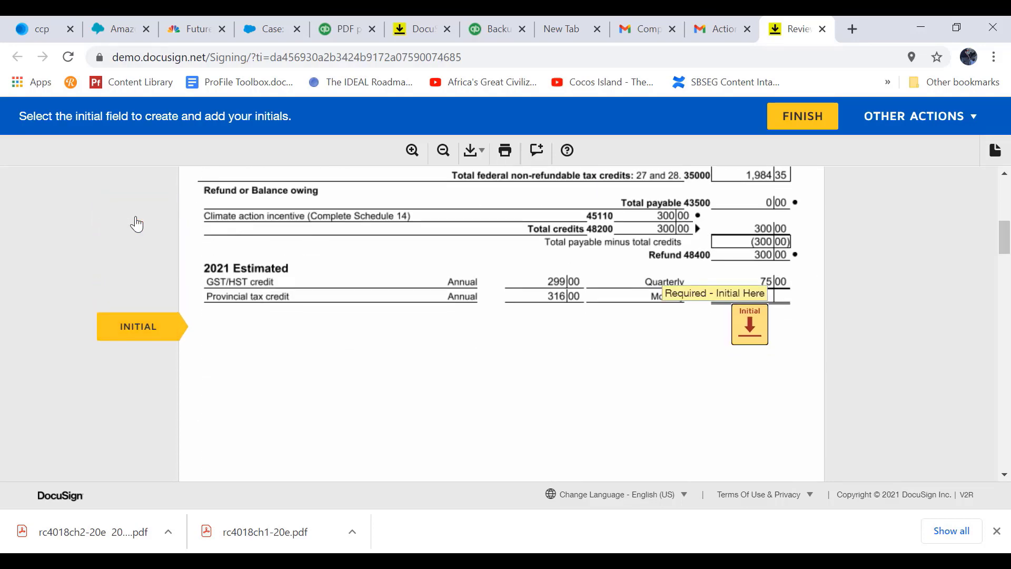
{"action": "left_click", "coordinate": [751, 330]}
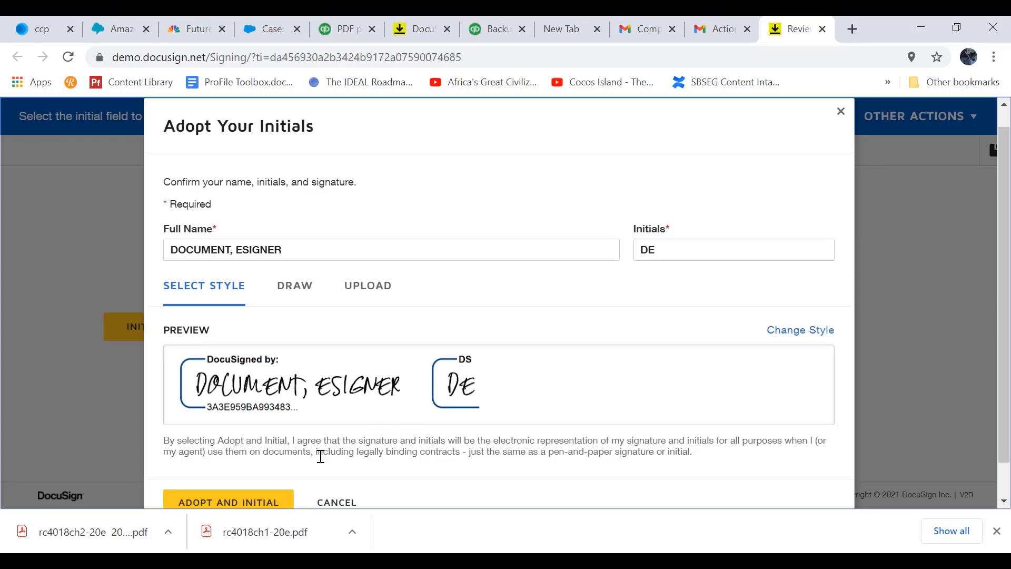
{"action": "left_click", "coordinate": [240, 502]}
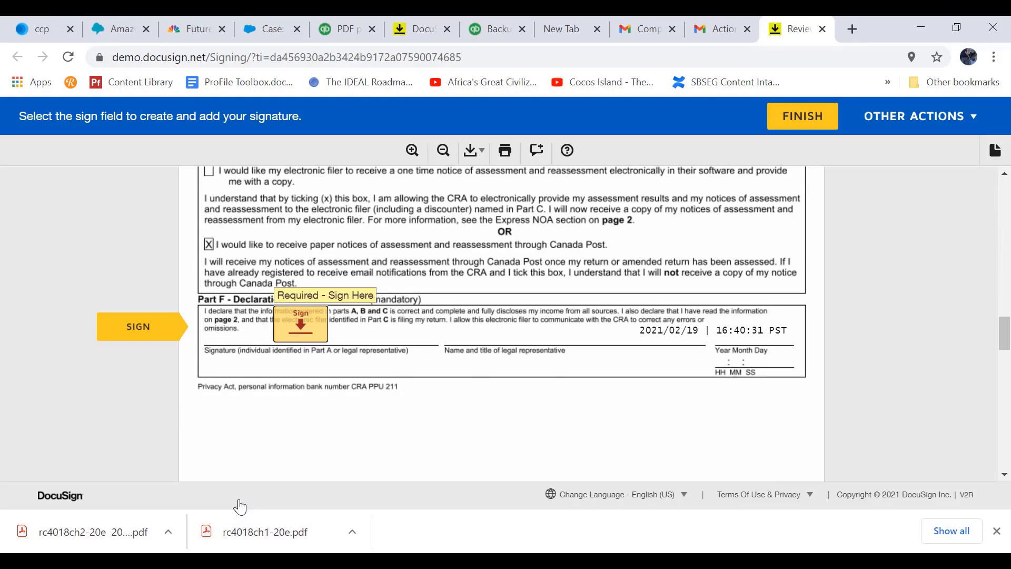
Step: Sign Part F of the T183 with the adopted signature and finish the signing session
{"action": "left_click", "coordinate": [302, 335]}
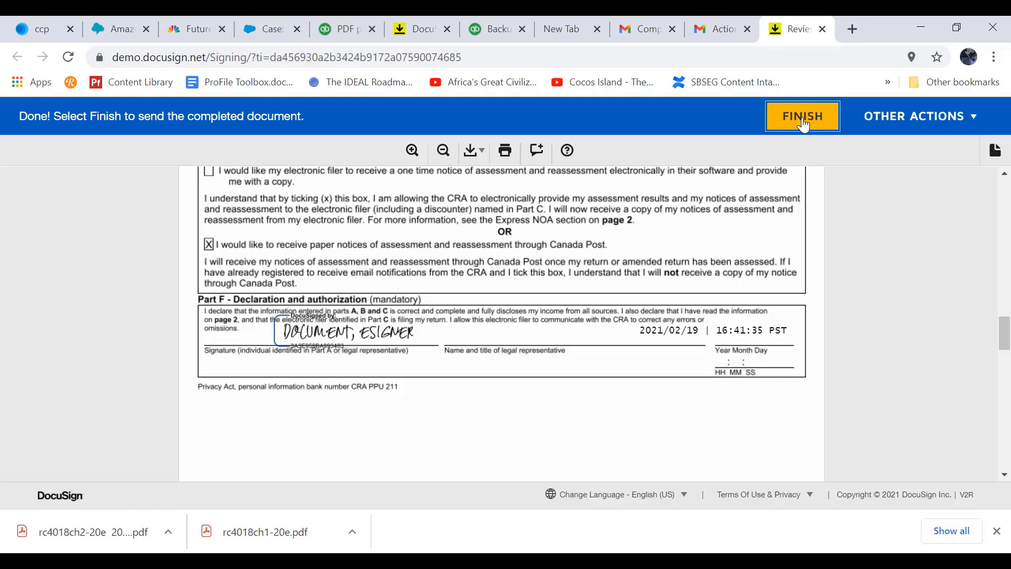
{"action": "left_click", "coordinate": [802, 117]}
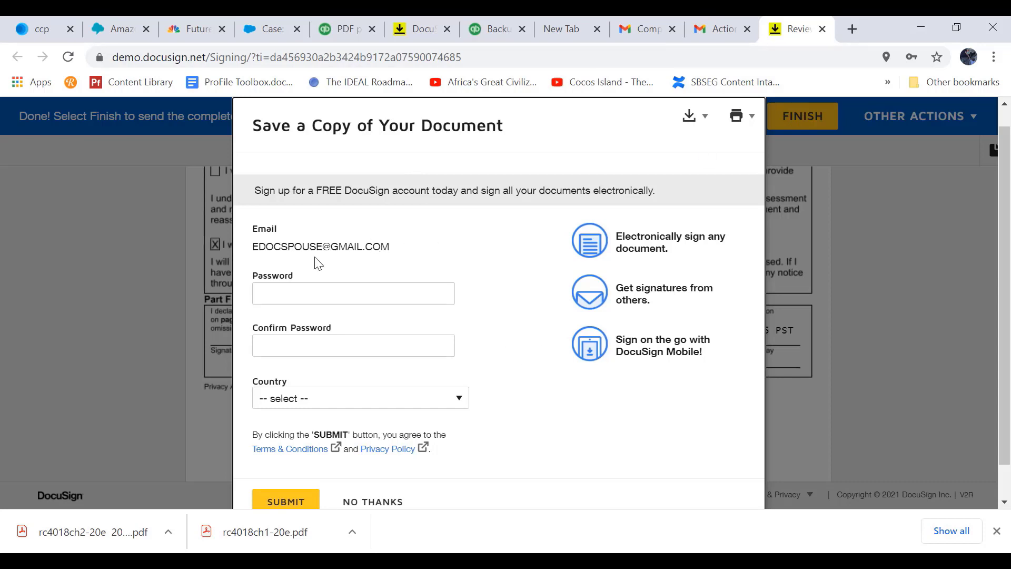
Step: Fill in the free DocuSign account sign-up with the account password, its confirmation and Canada as the country
{"action": "left_click", "coordinate": [328, 294]}
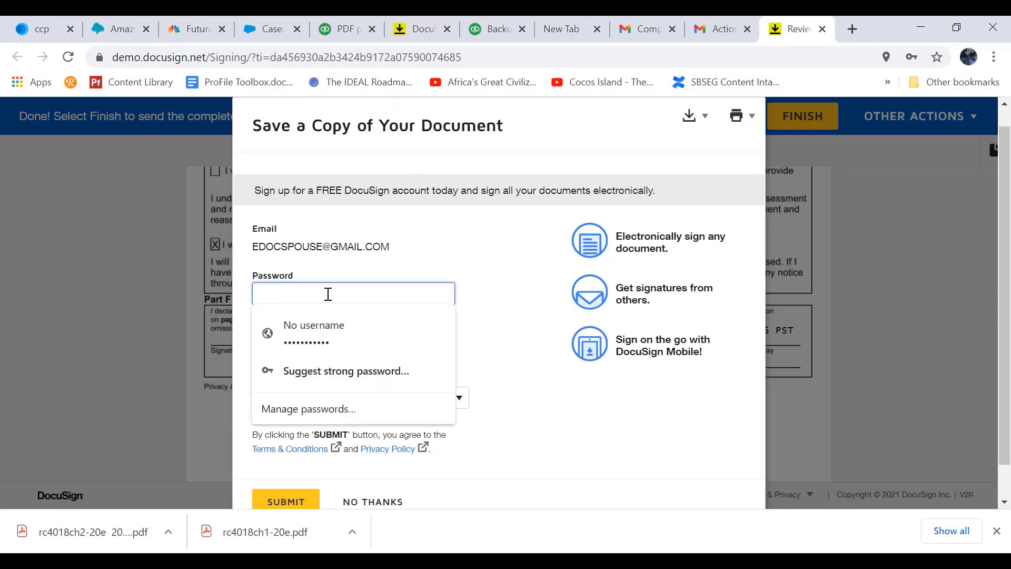
{"action": "left_click", "coordinate": [476, 230]}
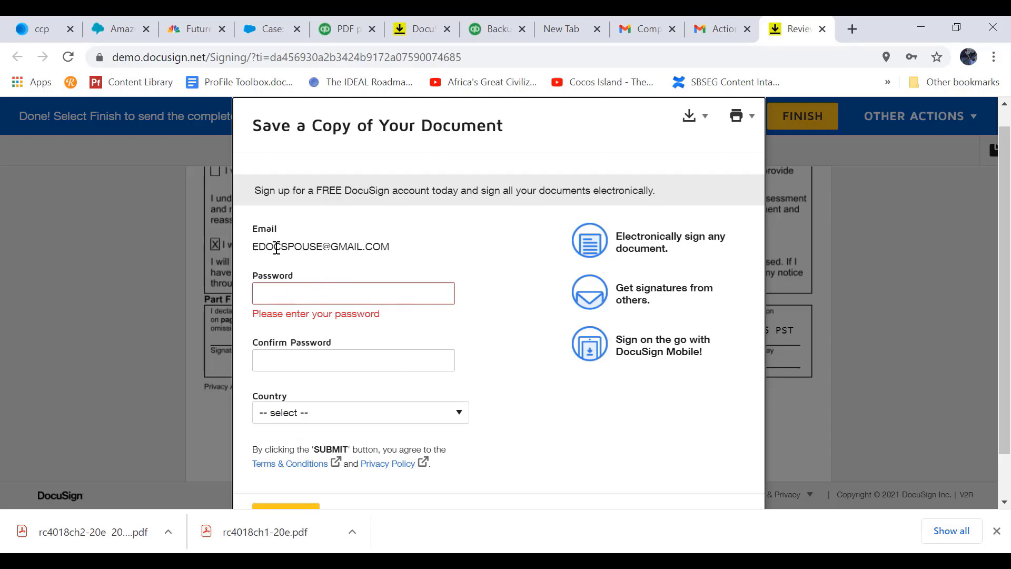
{"action": "left_click", "coordinate": [327, 297]}
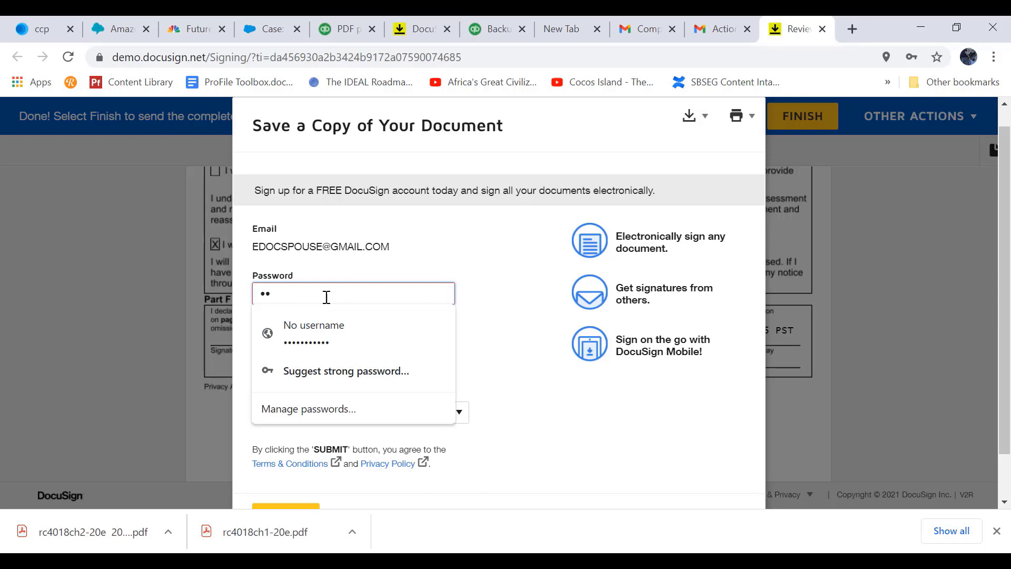
{"action": "scroll", "coordinate": [258, 194], "scroll_direction": "down", "scroll_amount": 2}
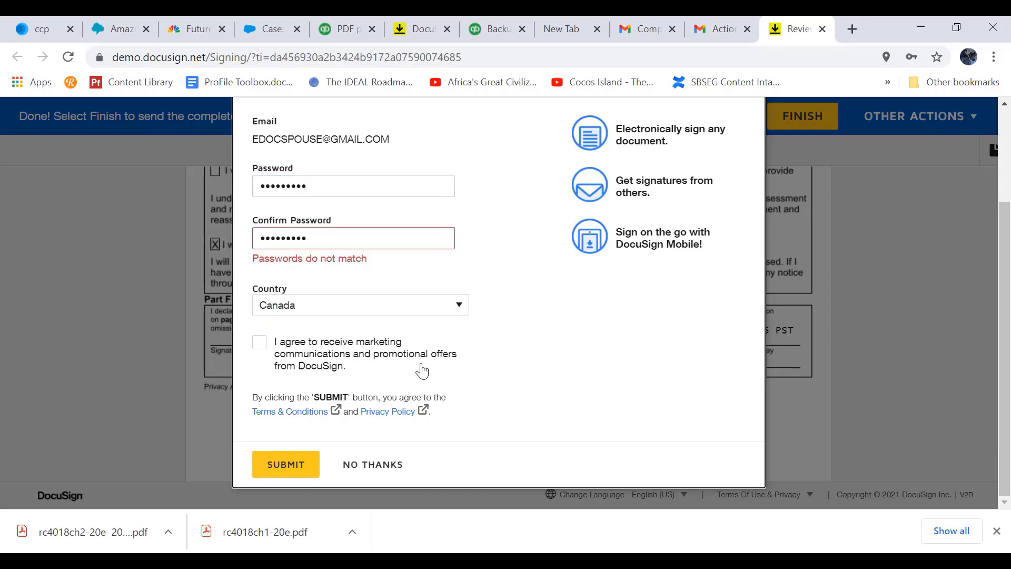
{"action": "left_click", "coordinate": [259, 342]}
{"action": "left_click", "coordinate": [326, 240]}
{"action": "double_click", "coordinate": [326, 241]}
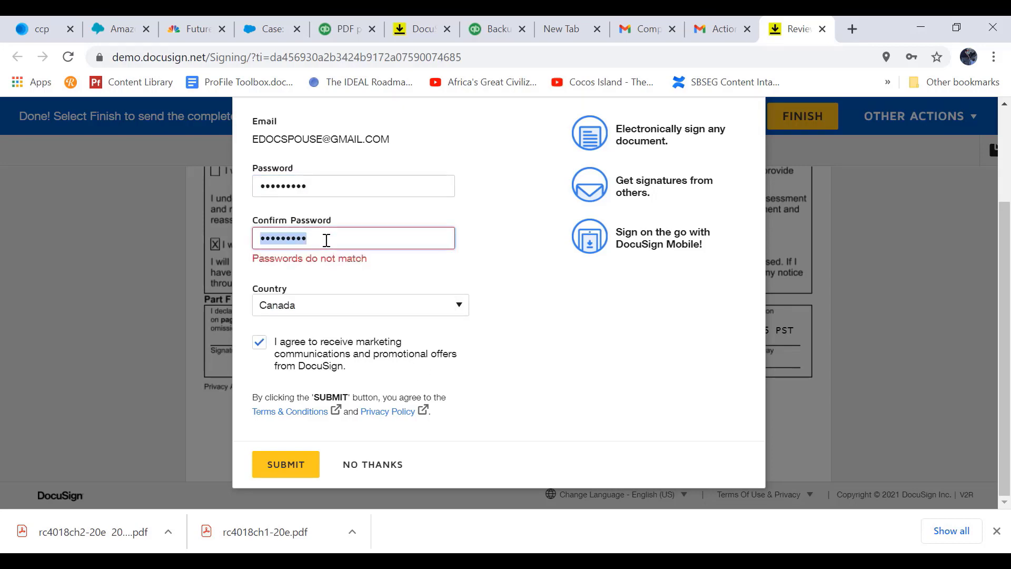
{"action": "type", "text": "••"}
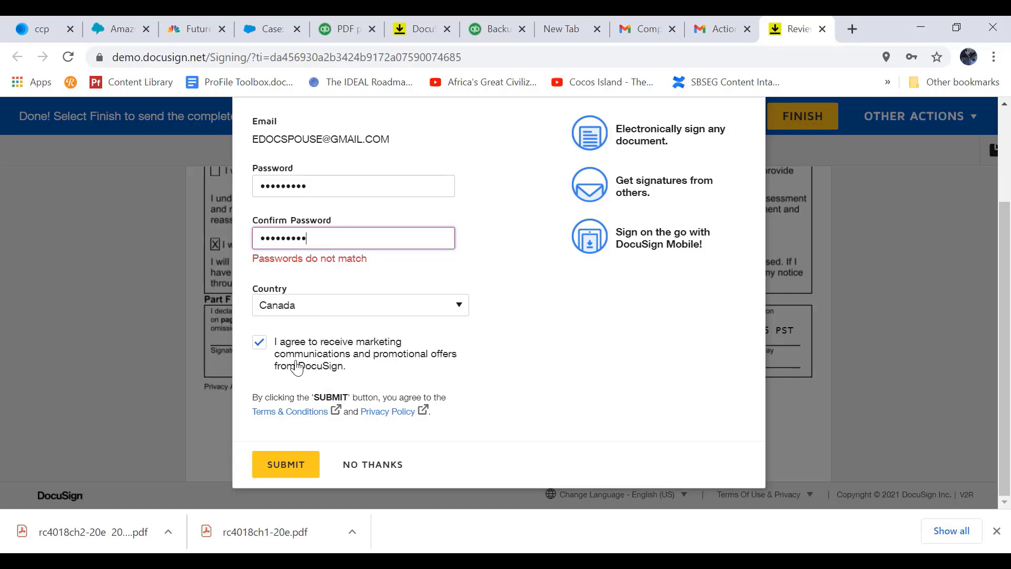
Step: Submit the DocuSign sign-up without agreeing to marketing communications, and dismiss the browser's password-update prompt and the overview tip
{"action": "left_click", "coordinate": [259, 343]}
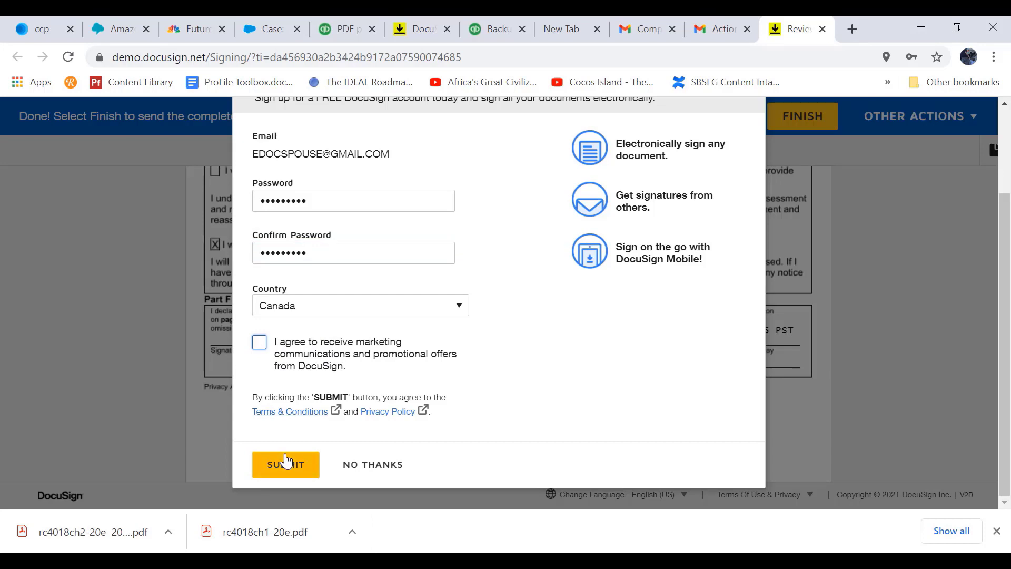
{"action": "left_click", "coordinate": [286, 463]}
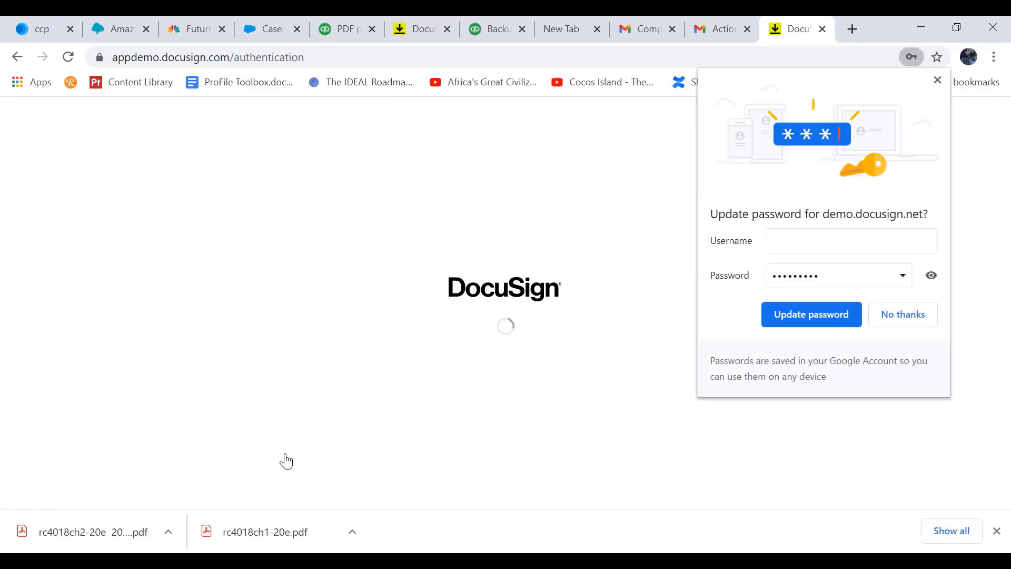
{"action": "left_click", "coordinate": [940, 80]}
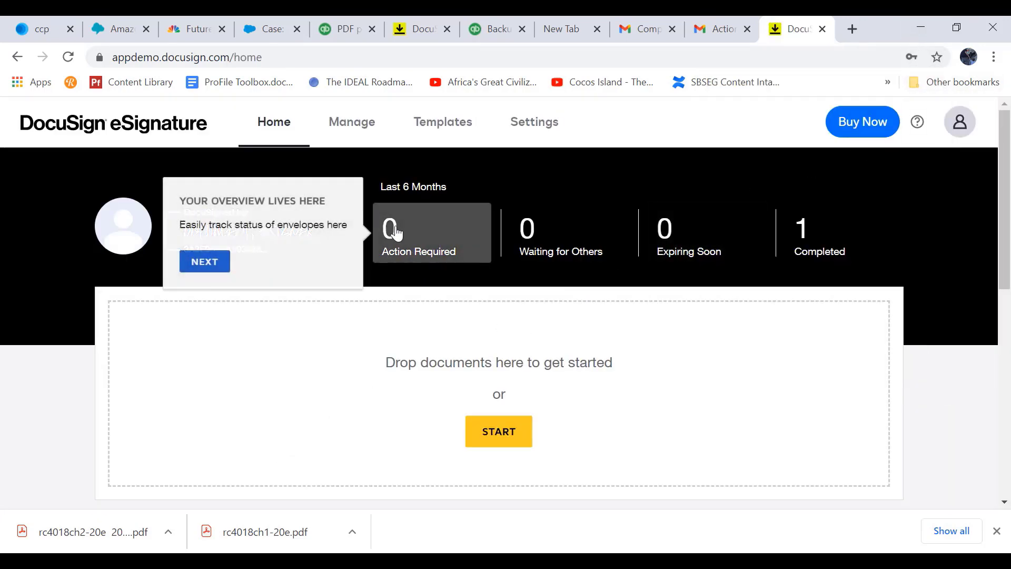
{"action": "left_click", "coordinate": [538, 153]}
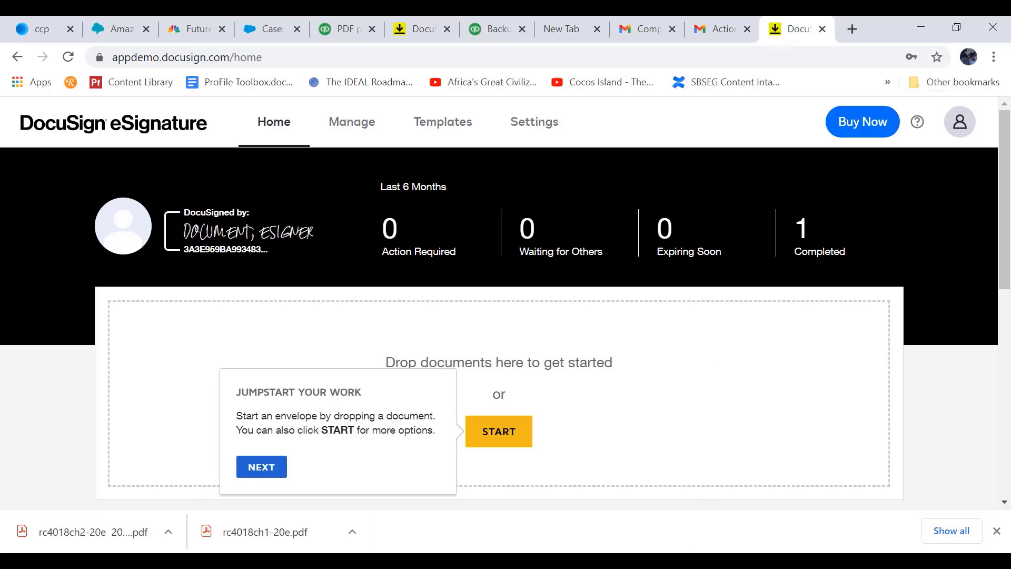
Step: Switch back to ProFile on the remote desktop, rate the eSignature feature 9 in the feedback survey, and return to the T1 return full screen
{"action": "mouse_move", "coordinate": [722, 560]}
{"action": "left_click", "coordinate": [721, 489]}
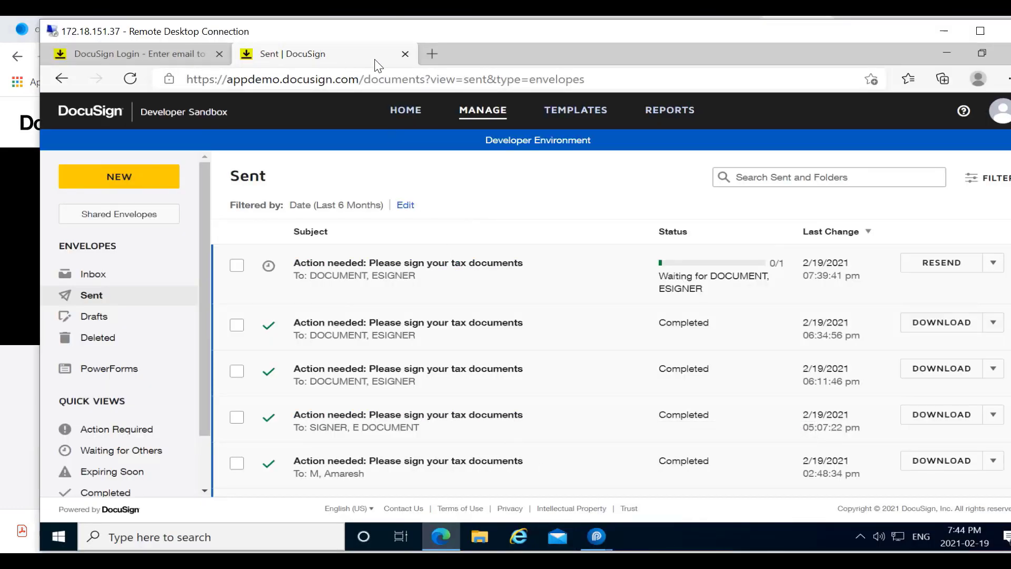
{"action": "left_click", "coordinate": [599, 543]}
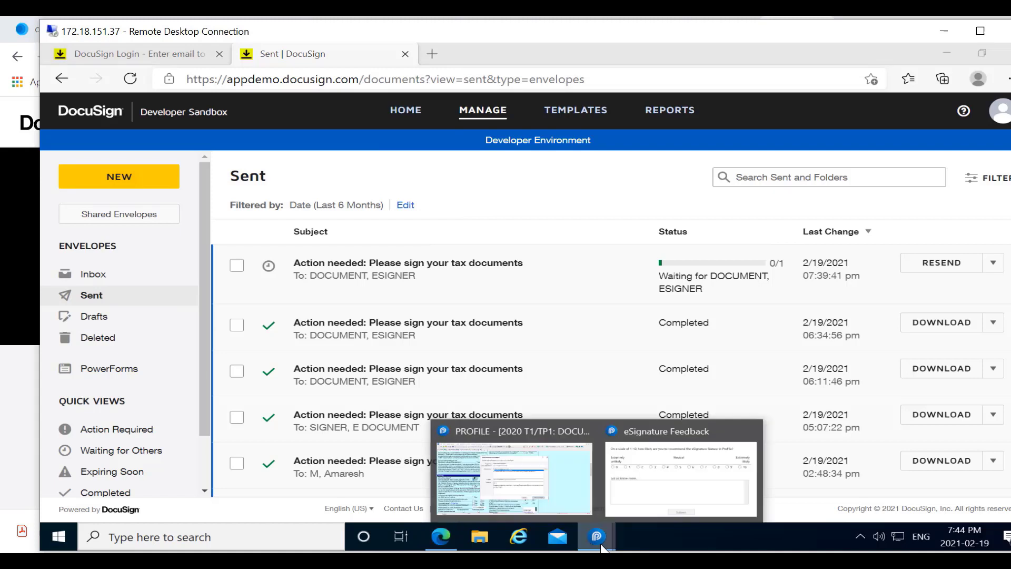
{"action": "left_click", "coordinate": [649, 427]}
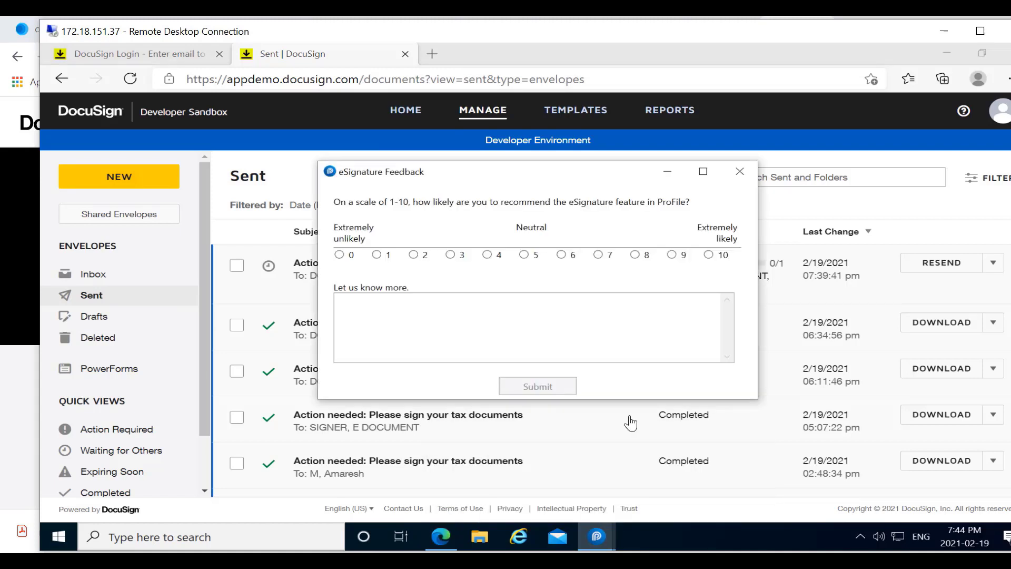
{"action": "left_click", "coordinate": [672, 254]}
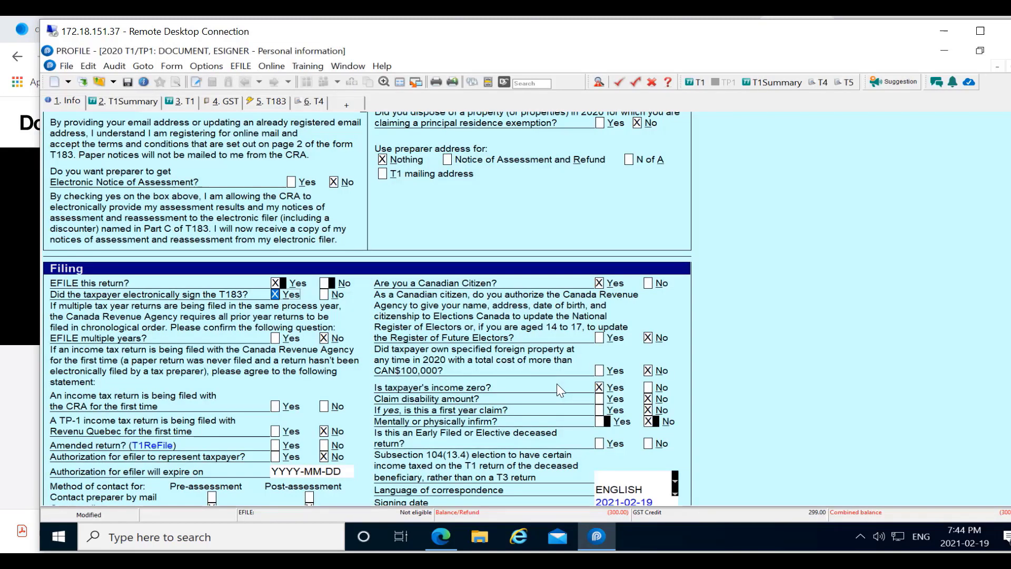
{"action": "left_click", "coordinate": [556, 385]}
{"action": "double_click", "coordinate": [219, 27]}
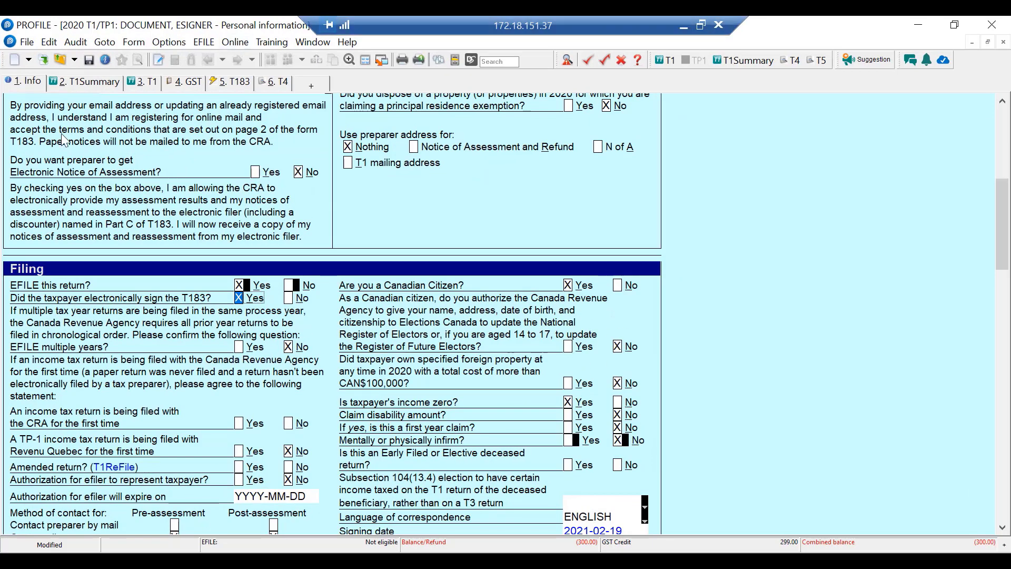
Step: Open the eSignature dashboard for the current T1 return
{"action": "left_click", "coordinate": [26, 45]}
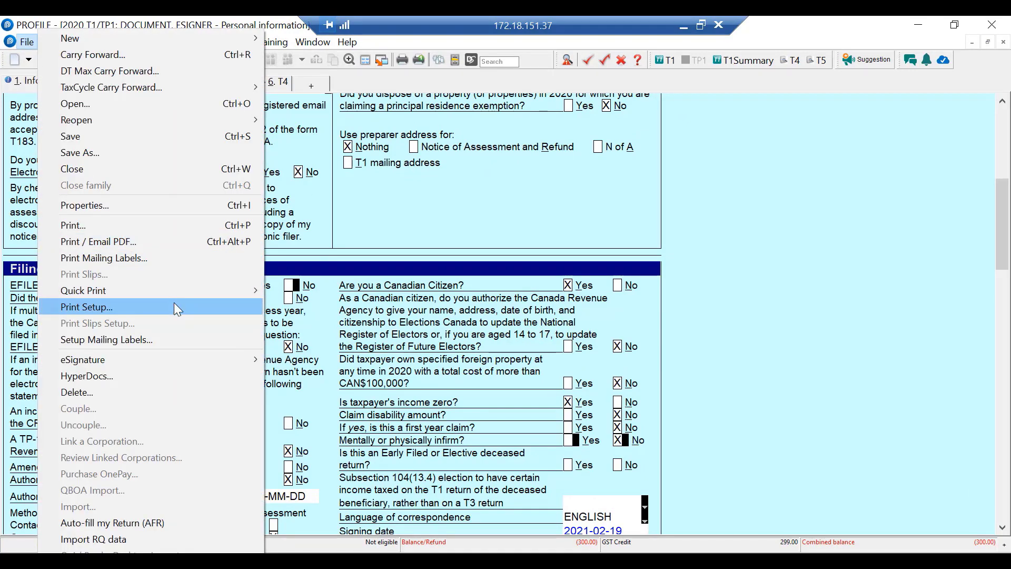
{"action": "mouse_move", "coordinate": [190, 354]}
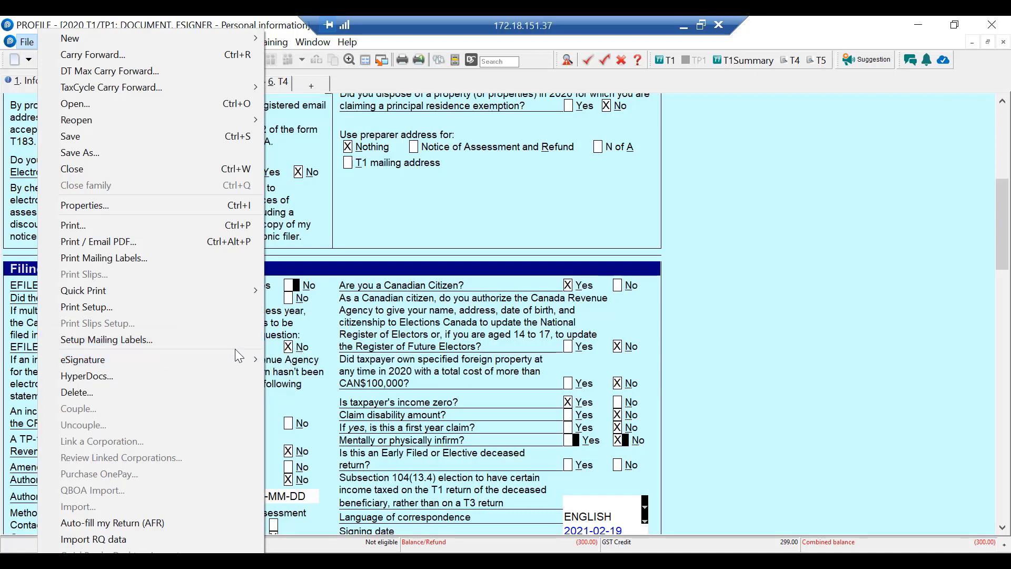
{"action": "mouse_move", "coordinate": [239, 353]}
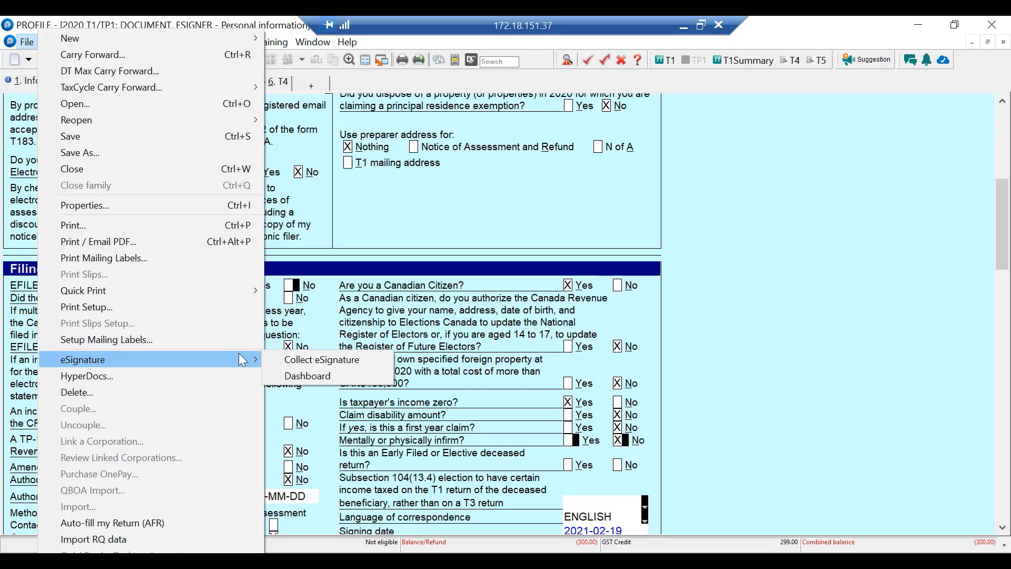
{"action": "left_click", "coordinate": [317, 372]}
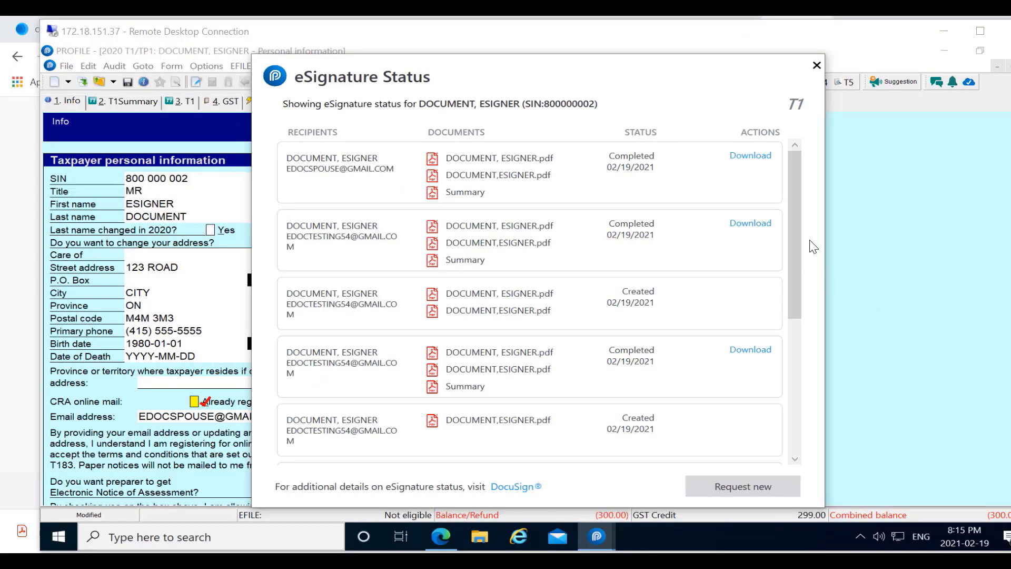
Step: Download the newest completed request's signed documents as a zip file into the Documents\Fiddler2 folder under the suggested name
{"action": "left_click", "coordinate": [753, 163]}
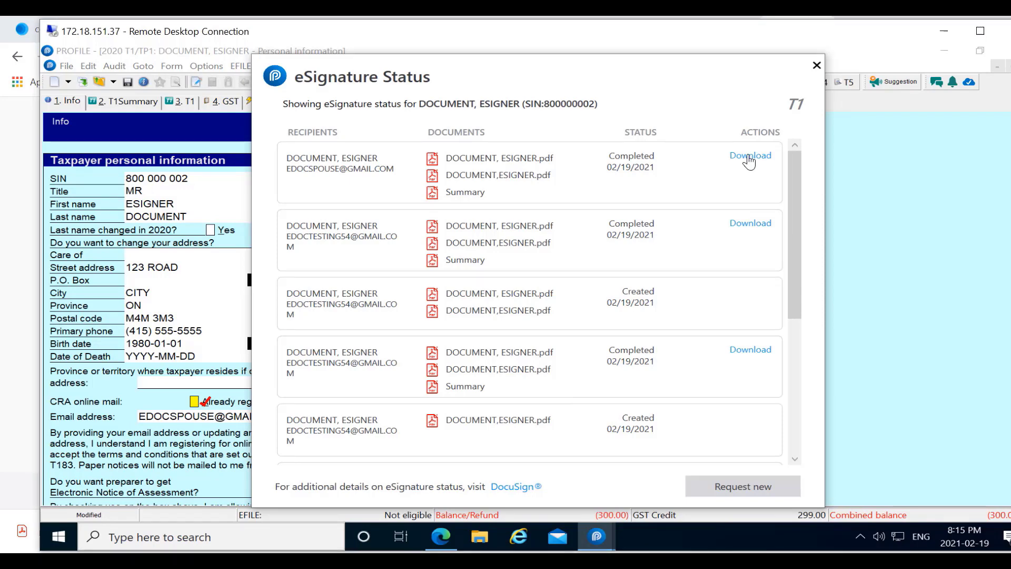
{"action": "left_click", "coordinate": [749, 157]}
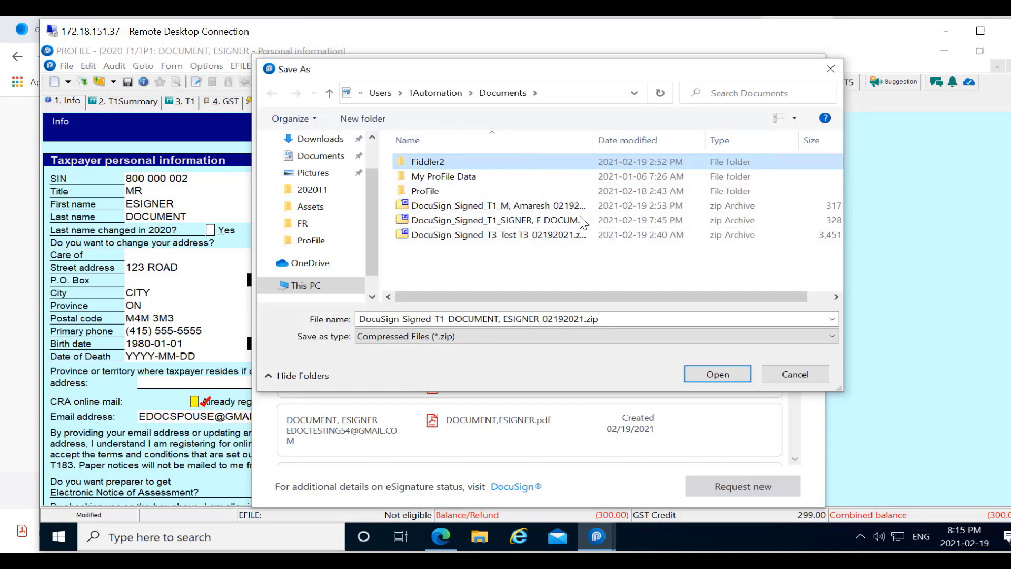
{"action": "left_click", "coordinate": [709, 380]}
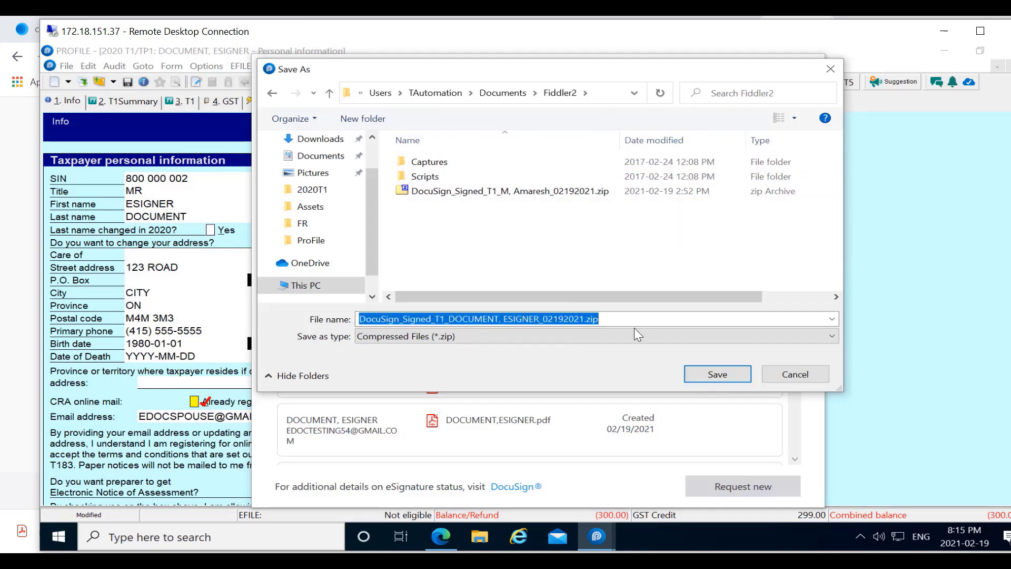
{"action": "left_click", "coordinate": [716, 376]}
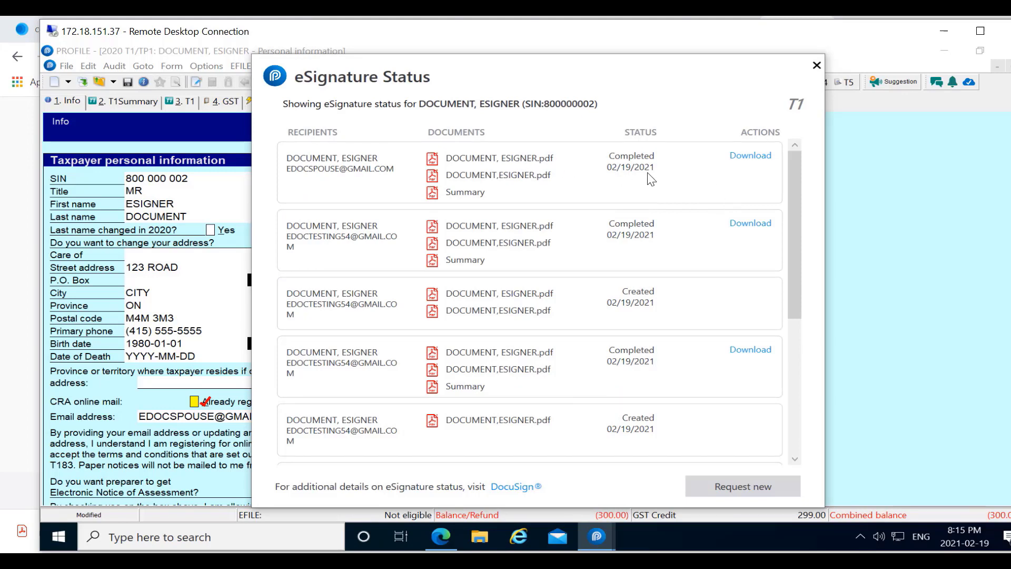
Step: View the newest completed request's signed Tax Return Summary in Foxit Reader, check the initials below the 2021 Estimated amounts, and close it
{"action": "left_click", "coordinate": [470, 159]}
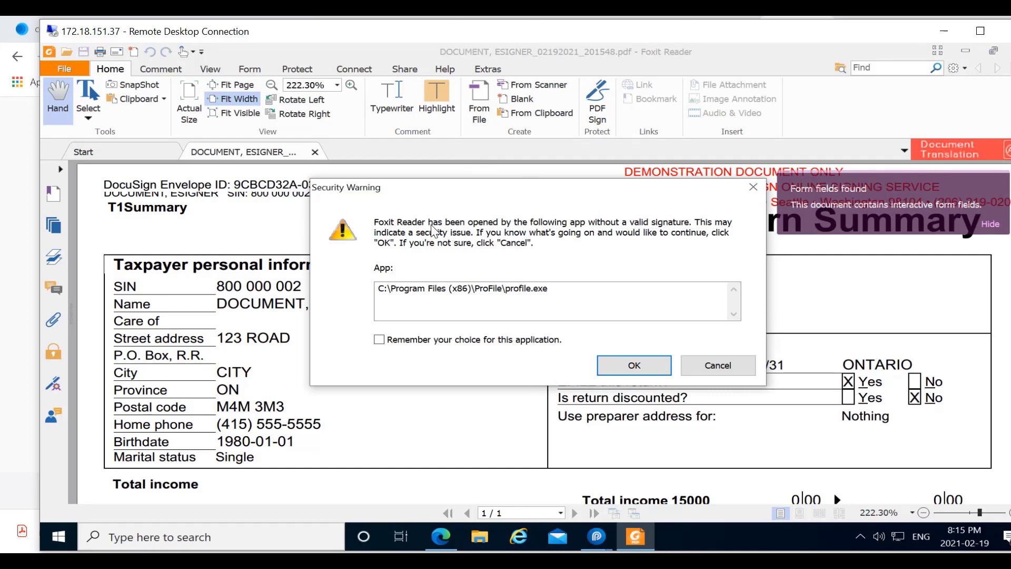
{"action": "left_click", "coordinate": [634, 365]}
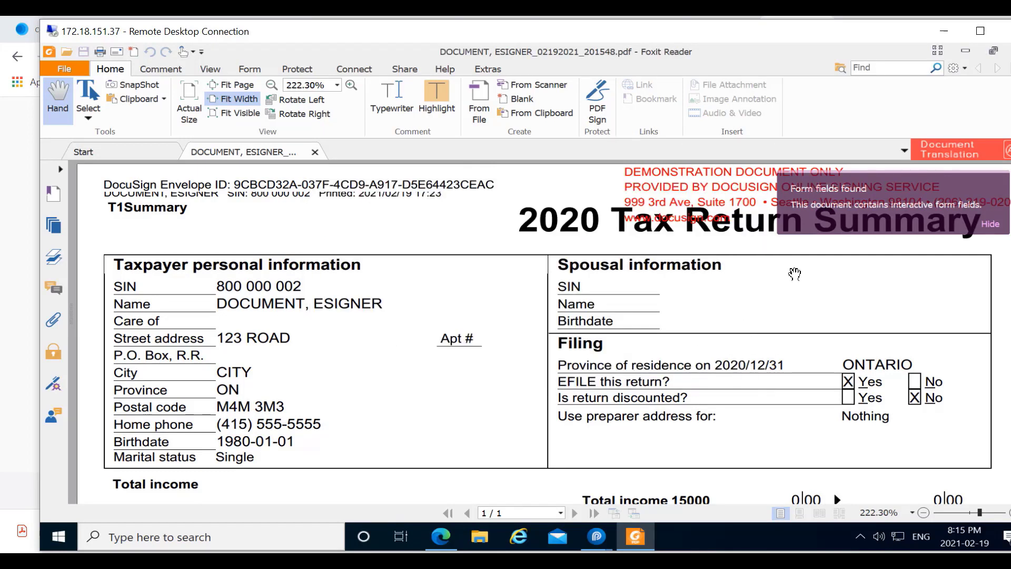
{"action": "left_click", "coordinate": [990, 223]}
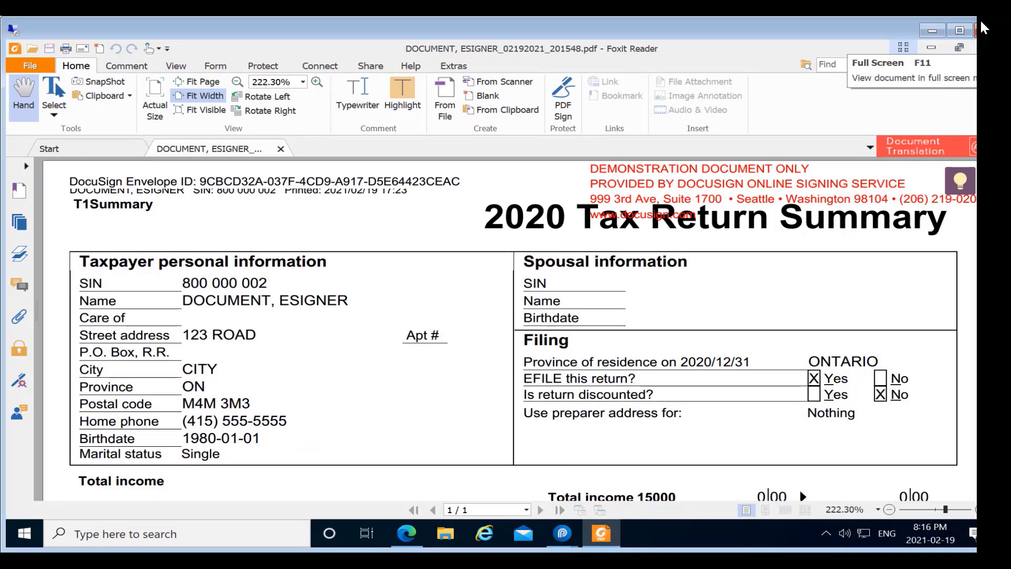
{"action": "left_click", "coordinate": [947, 51]}
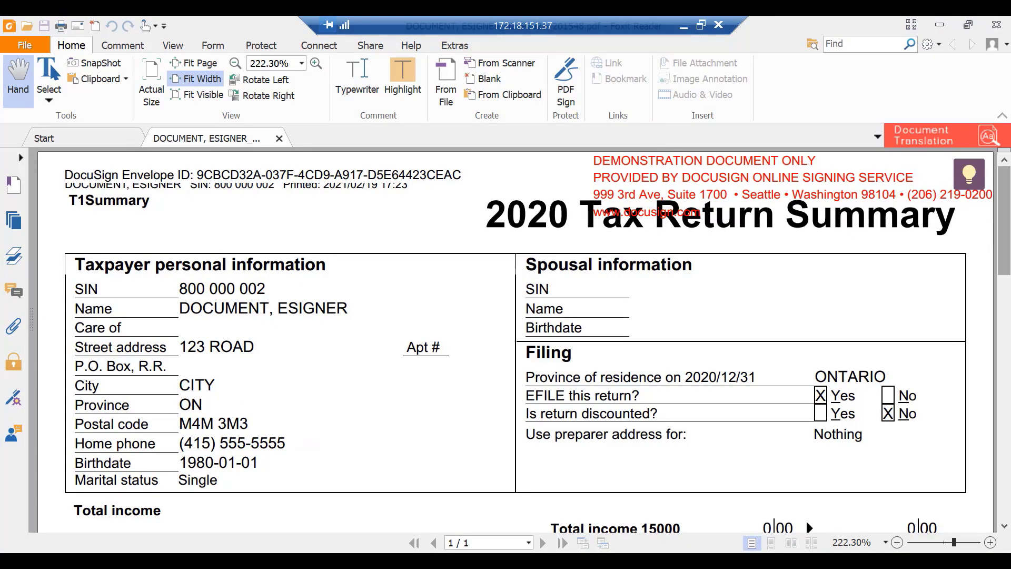
{"action": "left_click_drag", "start_coordinate": [1008, 232], "coordinate": [1008, 392]}
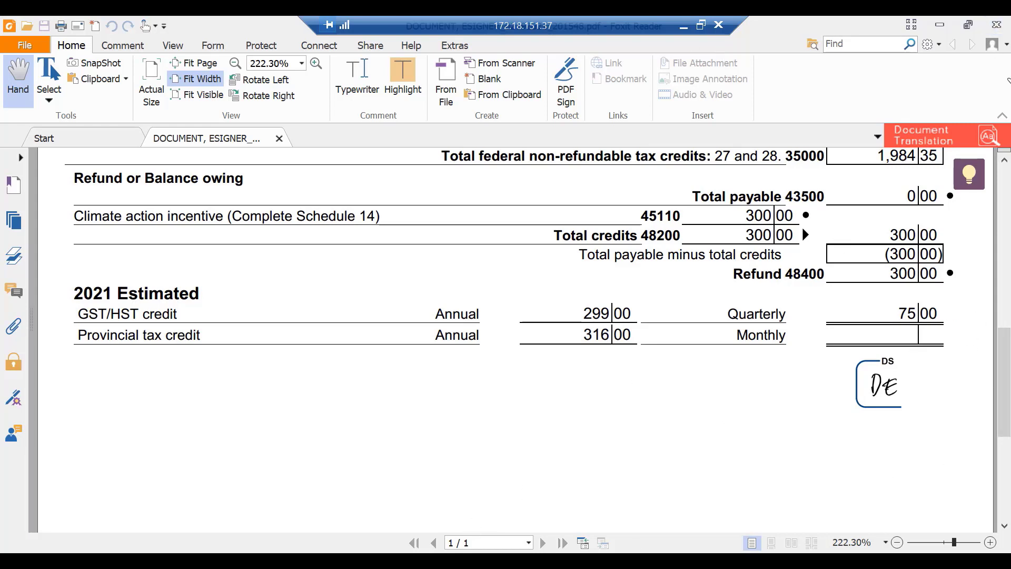
{"action": "left_click", "coordinate": [996, 25]}
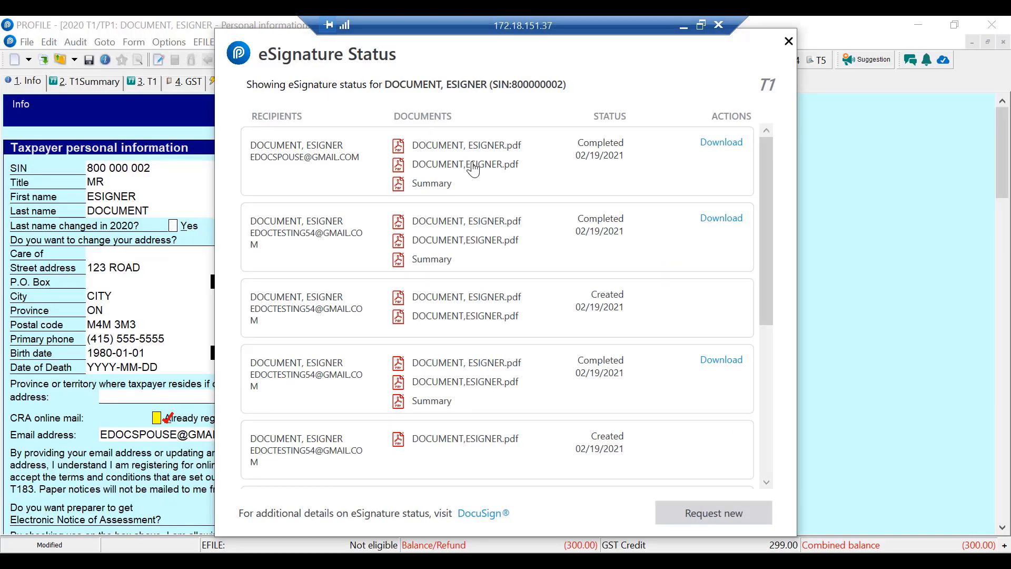
Step: View the newest completed request's signed T183 in Foxit Reader, allowing the file to open, and check the signature, date and time in Part F
{"action": "left_click", "coordinate": [474, 168]}
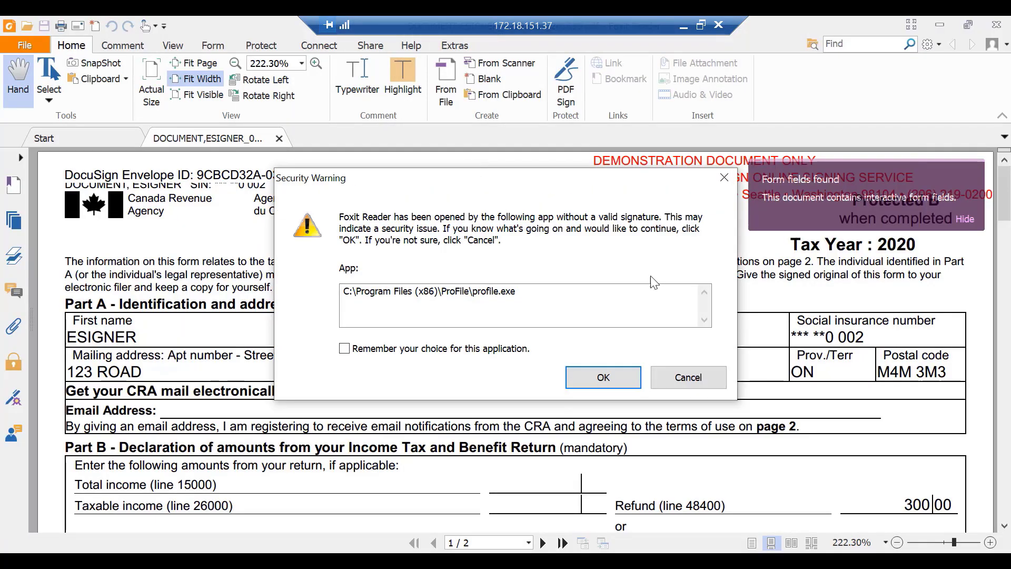
{"action": "left_click", "coordinate": [620, 386]}
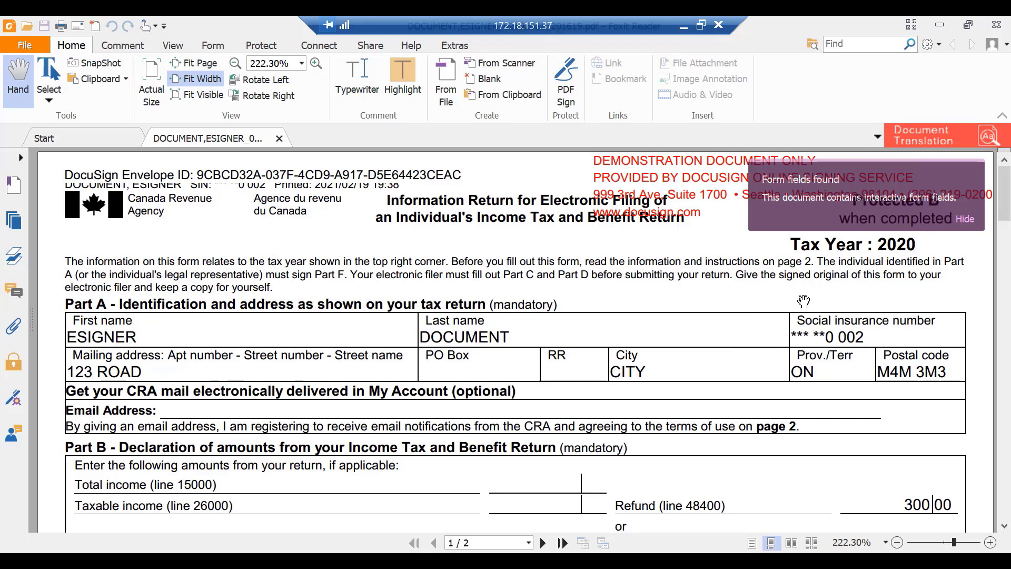
{"action": "left_click", "coordinate": [963, 219]}
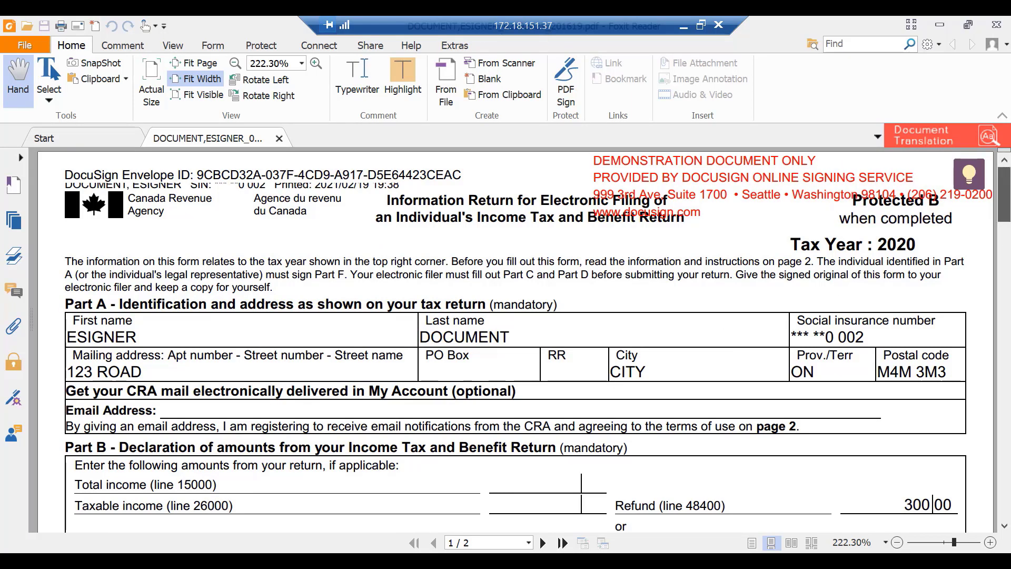
{"action": "scroll", "coordinate": [1005, 521], "scroll_direction": "down", "scroll_amount": 10}
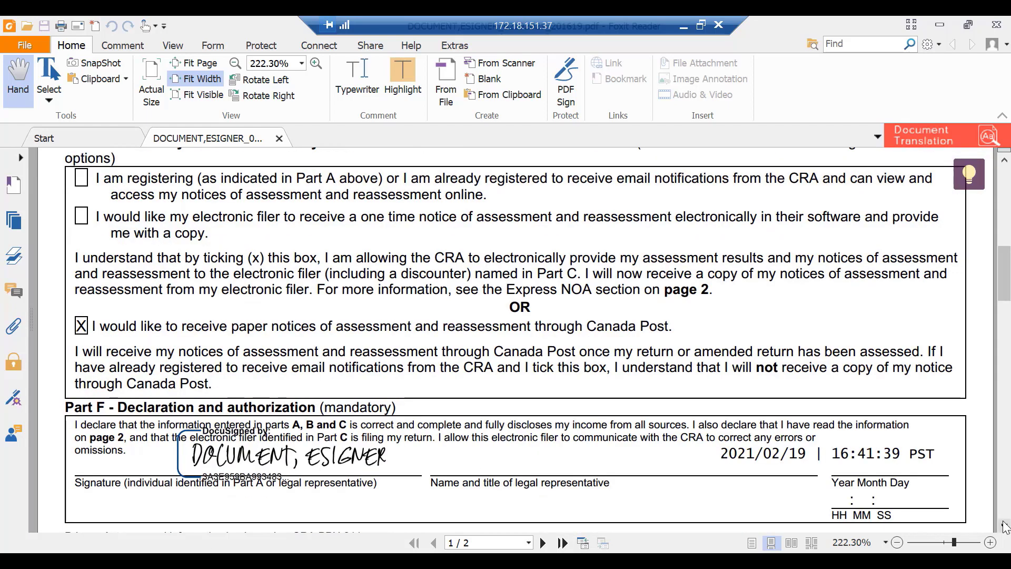
{"action": "scroll", "coordinate": [1004, 524], "scroll_direction": "down", "scroll_amount": 2}
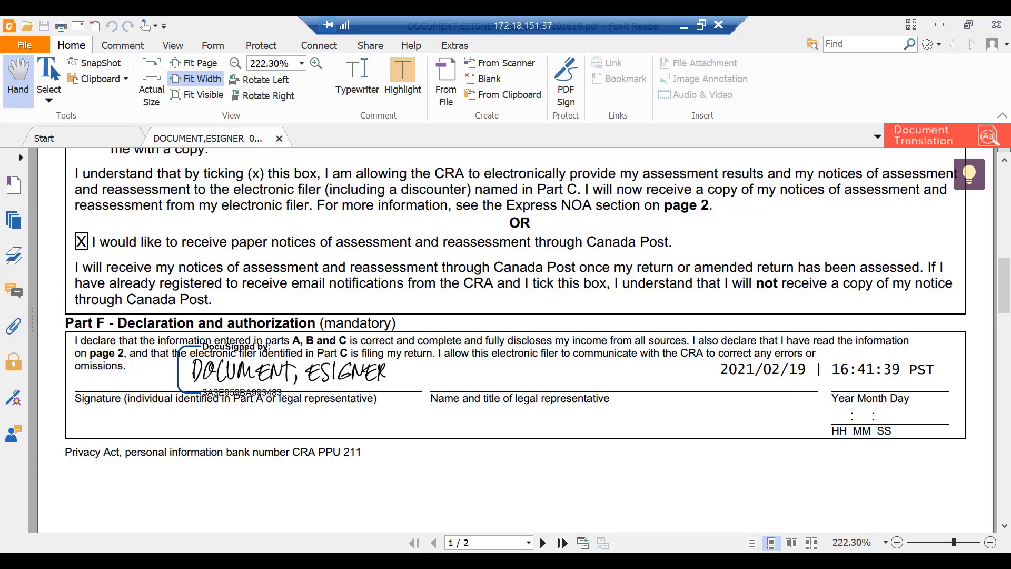
Step: Switch to the T183 form in ProFile and enter 2021-02-19 as the Part F electronic signature date
{"action": "left_click", "coordinate": [476, 497]}
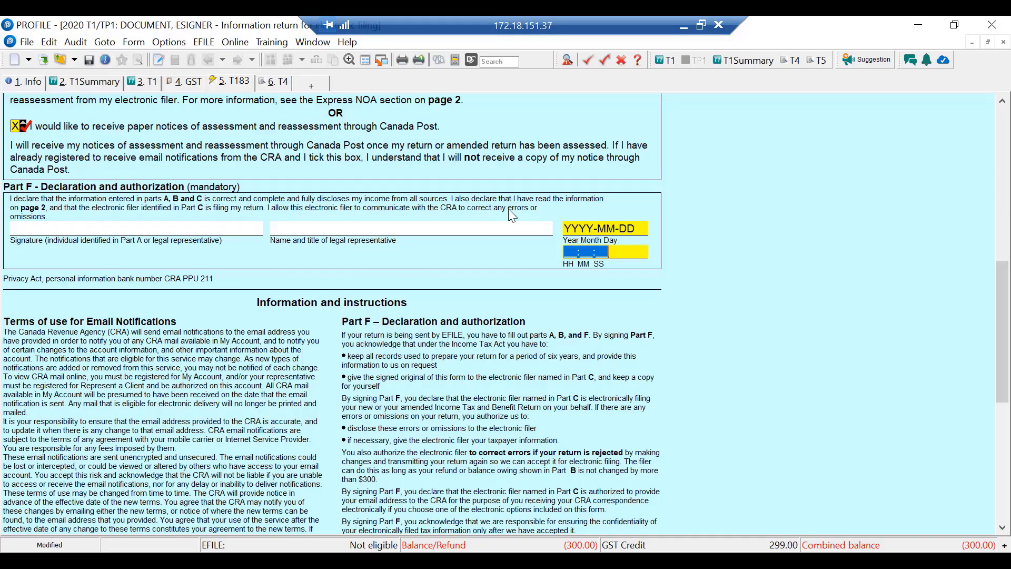
{"action": "left_click", "coordinate": [575, 229]}
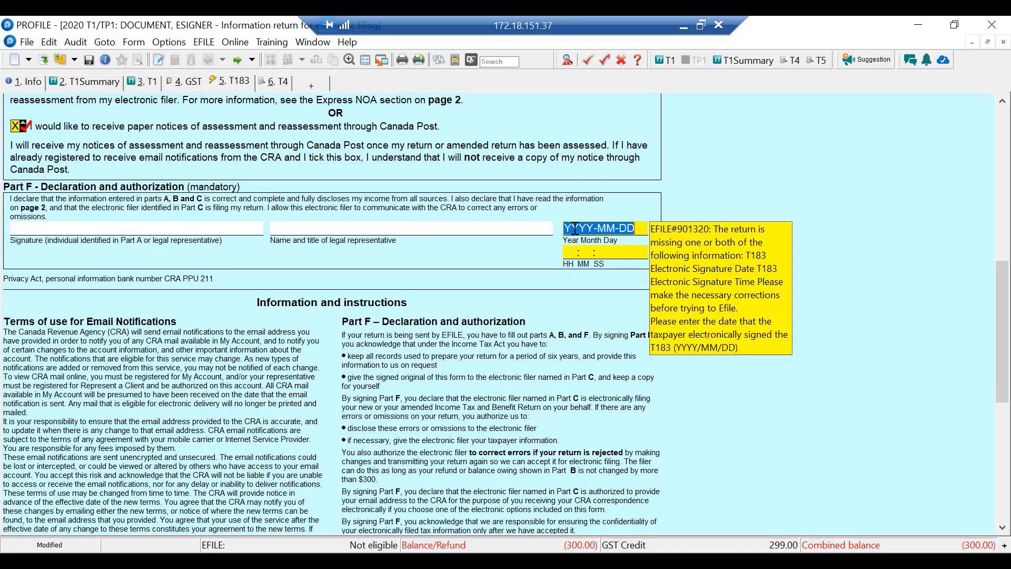
{"action": "type", "text": "2021-"}
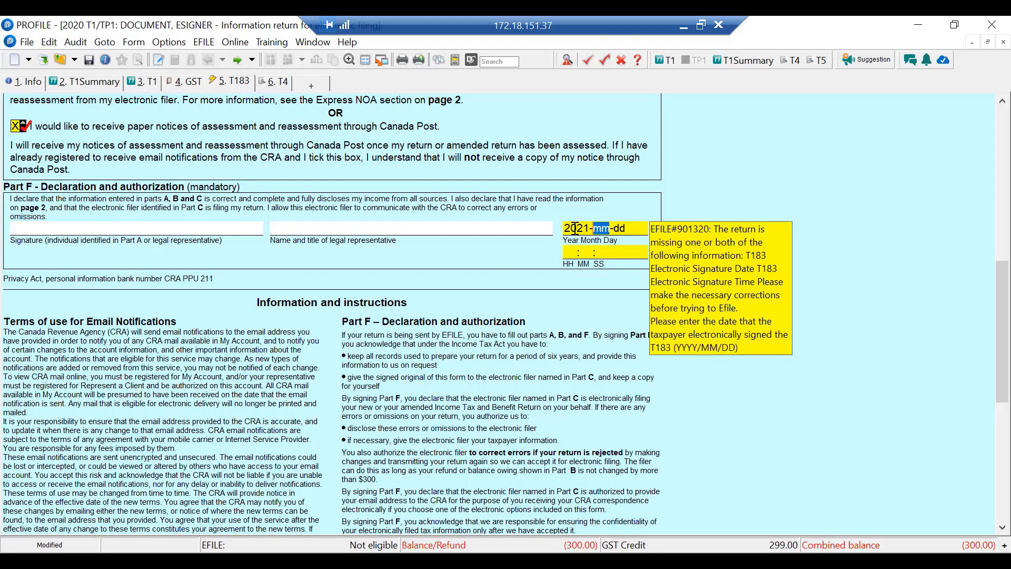
{"action": "type", "text": "02-19"}
Step: Set the T183 Part F signature time to 16:41:39, checking it against the signed PDF in Foxit Reader
{"action": "left_click", "coordinate": [579, 252]}
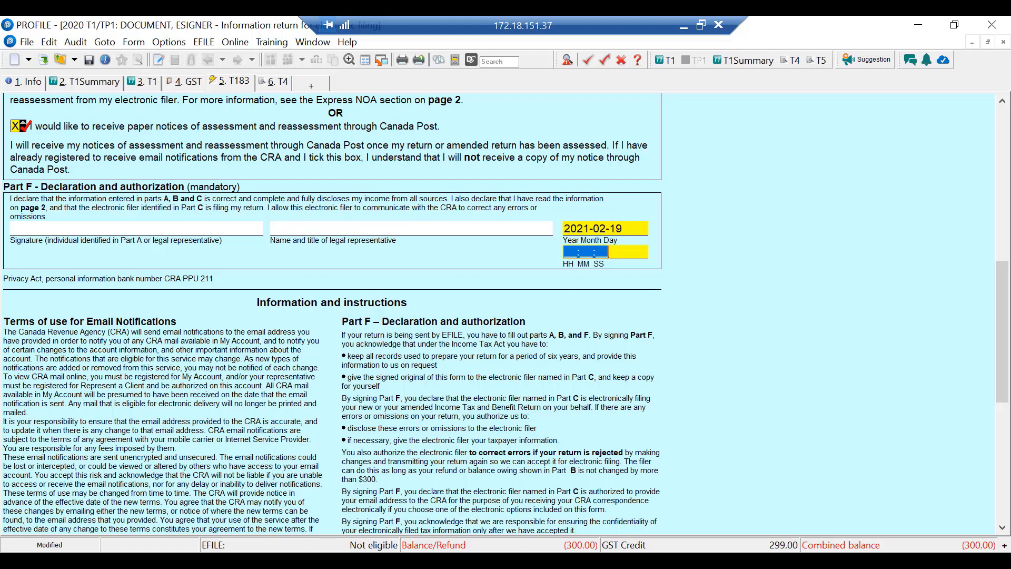
{"action": "left_click", "coordinate": [608, 532]}
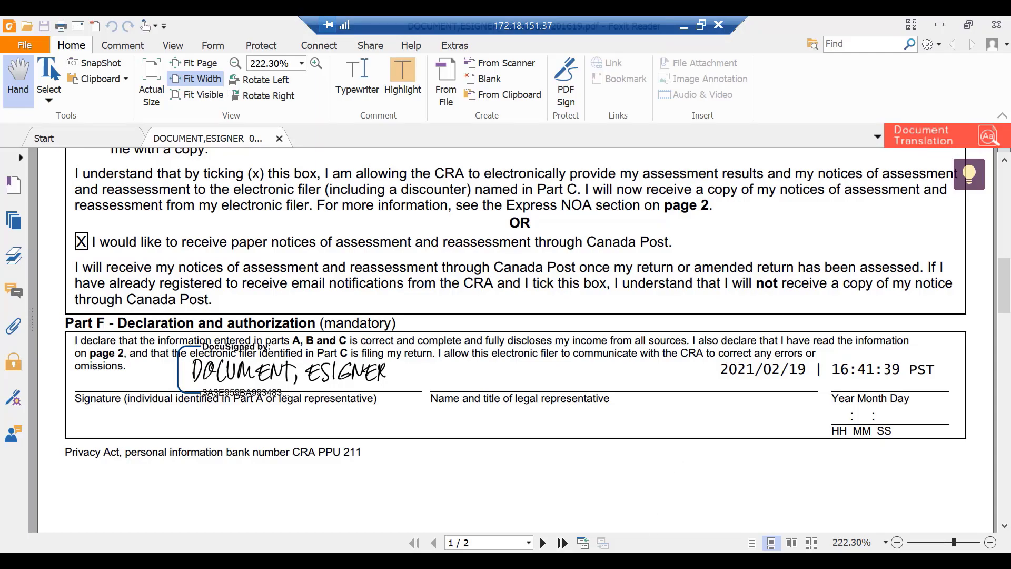
{"action": "left_click", "coordinate": [607, 545]}
{"action": "type", "text": "16:41:39"}
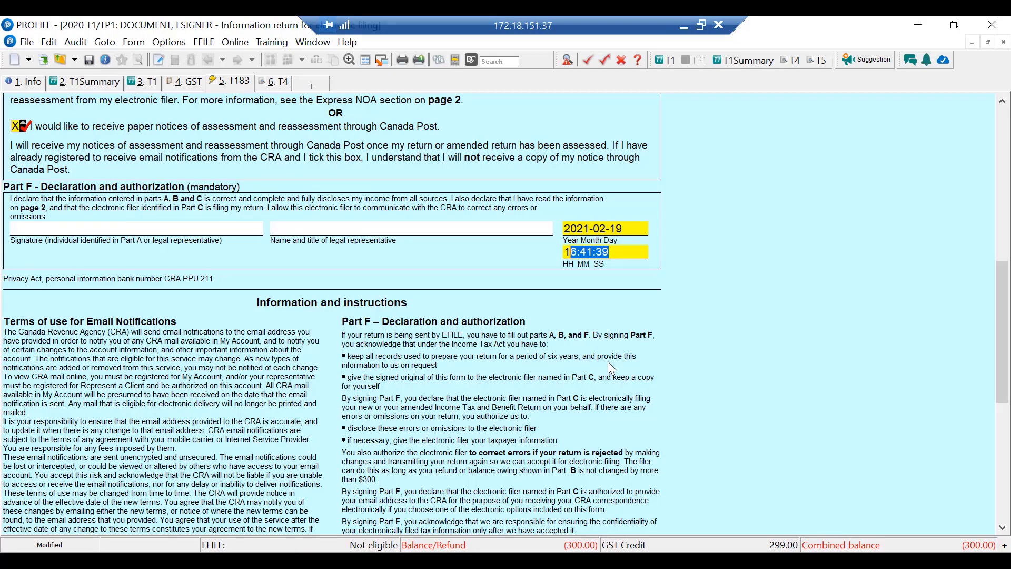
{"action": "key", "text": "Return"}
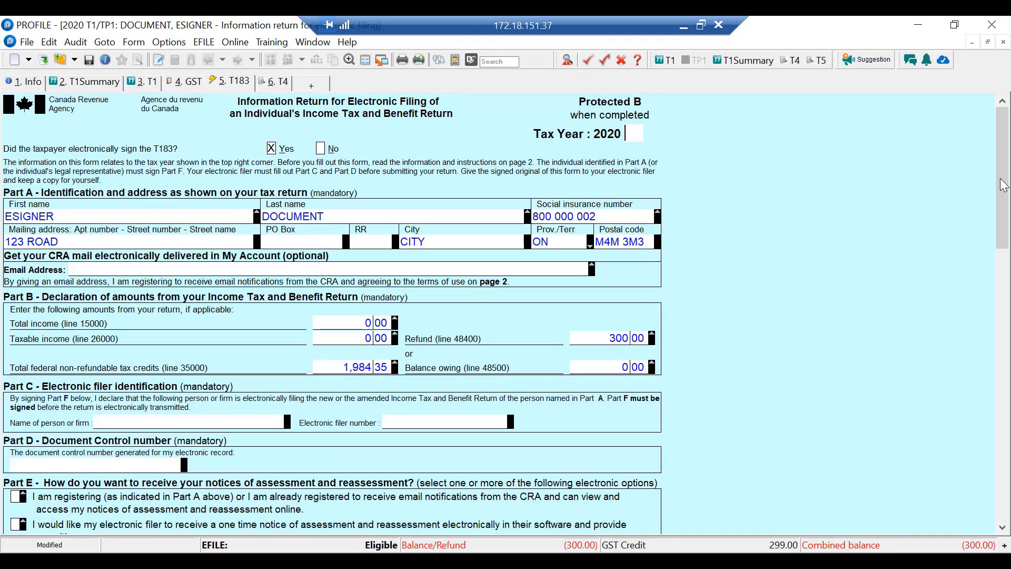
Step: Review the T183 form from the electronic signature question through the Part F signature date and time
{"action": "left_click_drag", "start_coordinate": [1000, 161], "coordinate": [999, 349]}
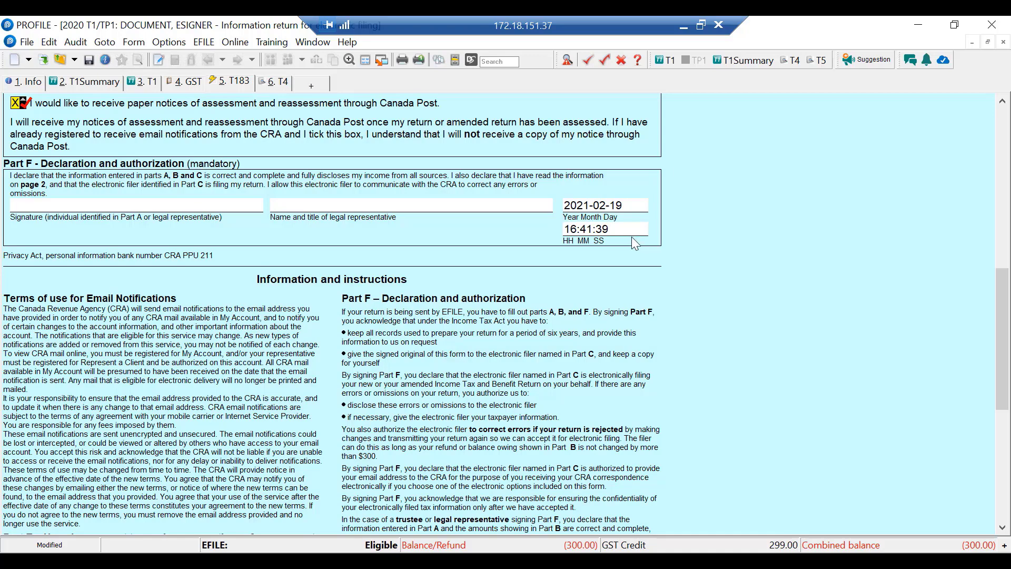
{"action": "key", "text": "ctrl+Home"}
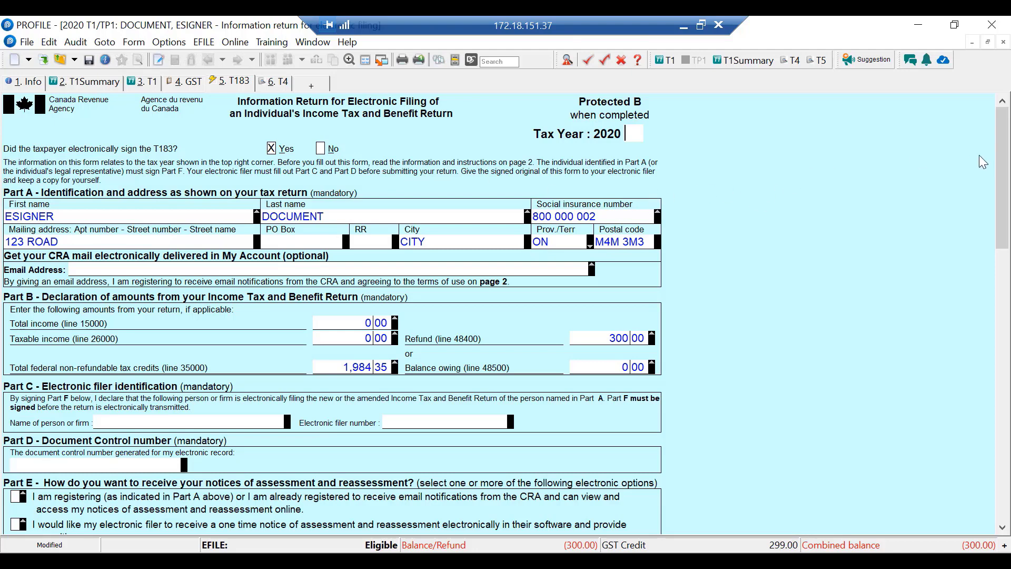
{"action": "scroll", "coordinate": [1002, 160], "scroll_direction": "down", "scroll_amount": 10}
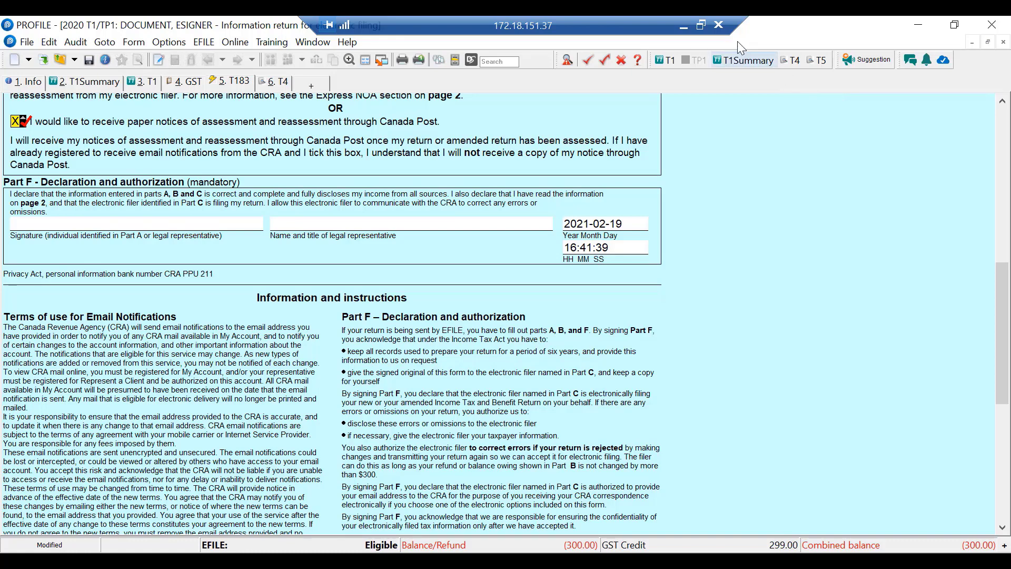
{"action": "scroll", "coordinate": [765, 340], "scroll_direction": "up", "scroll_amount": 8}
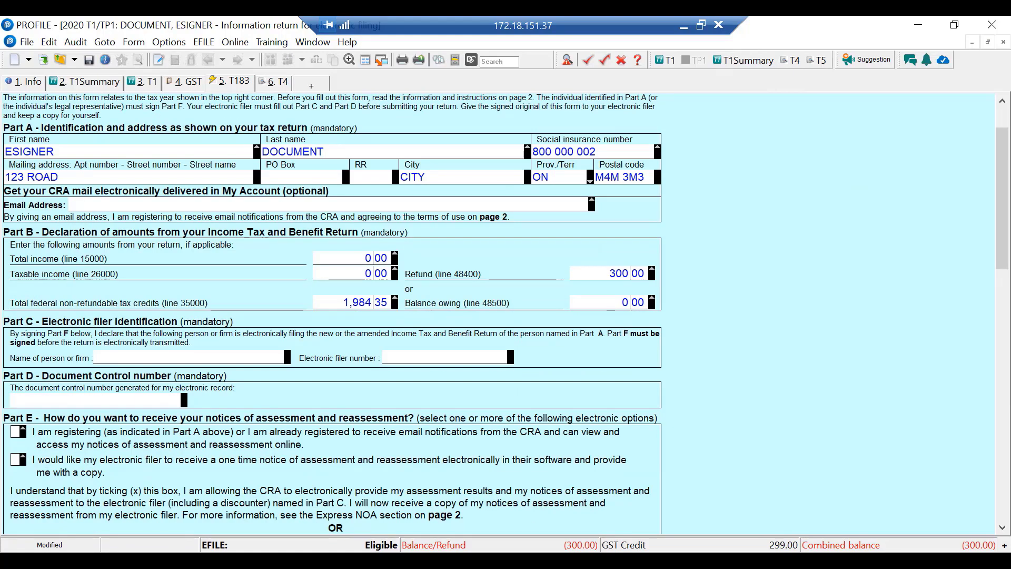